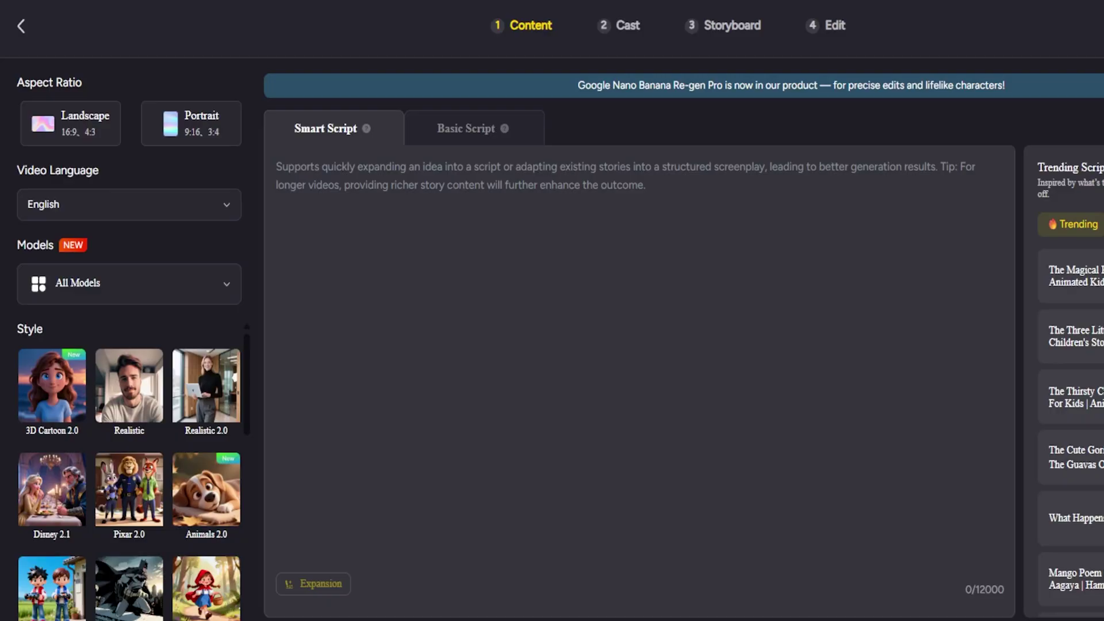
# Paste the prepared Baxter-and-Krammer fantasy script into the Smart Script box.
pyautogui.click(383, 191)
pyautogui.hotkey('ctrl', 'v')
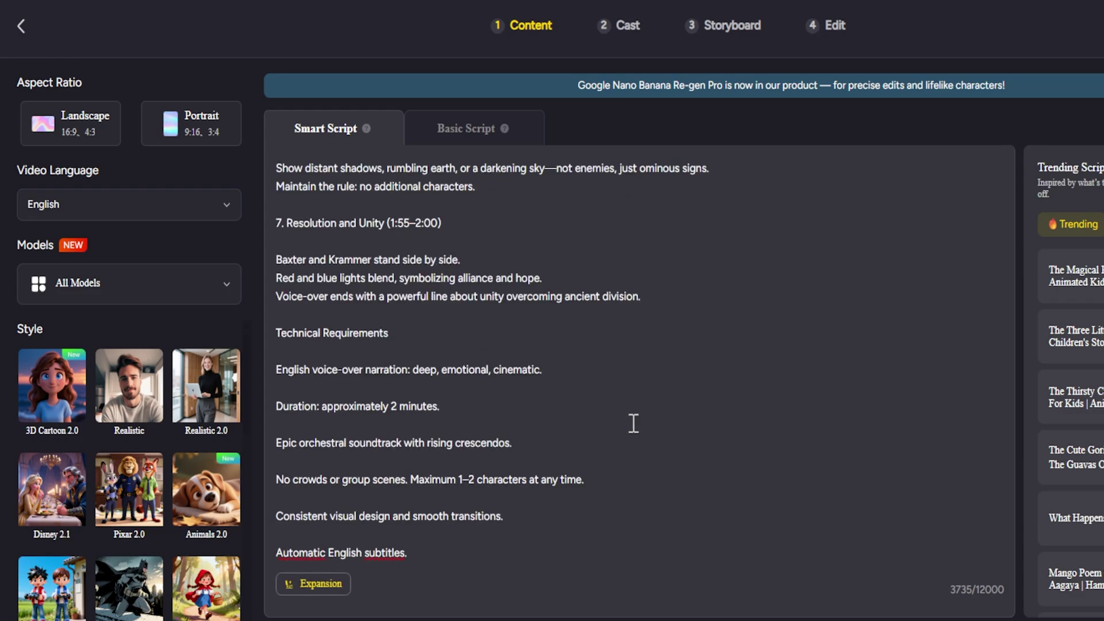
pyautogui.scroll(20, 478, 333)
pyautogui.scroll(20, 479, 333)
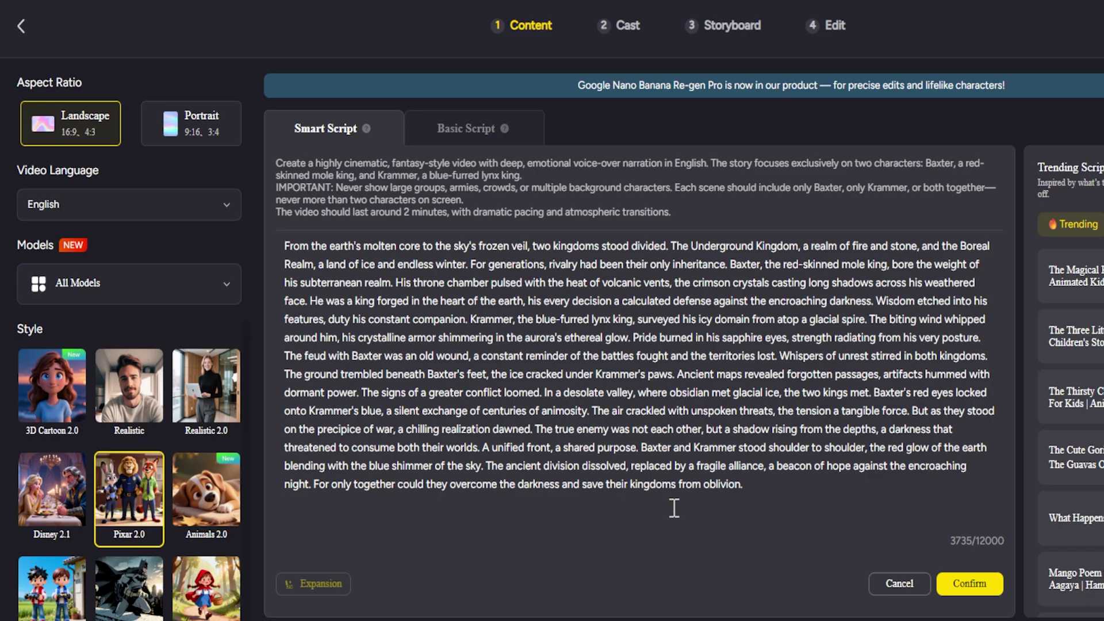
# Accept the expanded story and review the six generated 'Realms United' scenes.
pyautogui.click(969, 583)
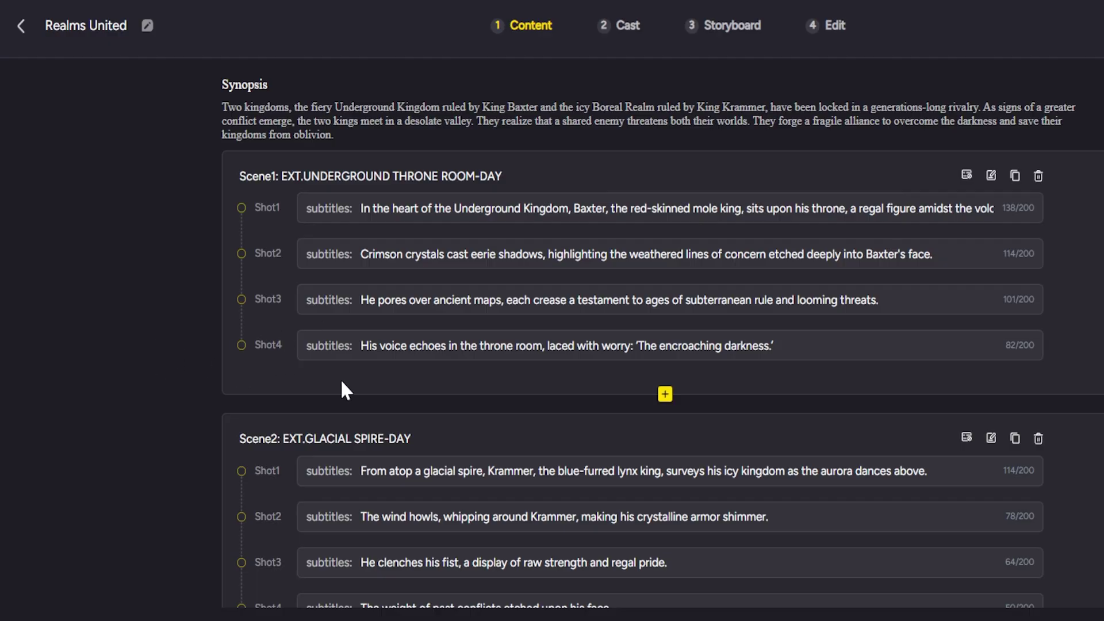
pyautogui.scroll(-4, 351, 380)
pyautogui.scroll(-7, 359, 384)
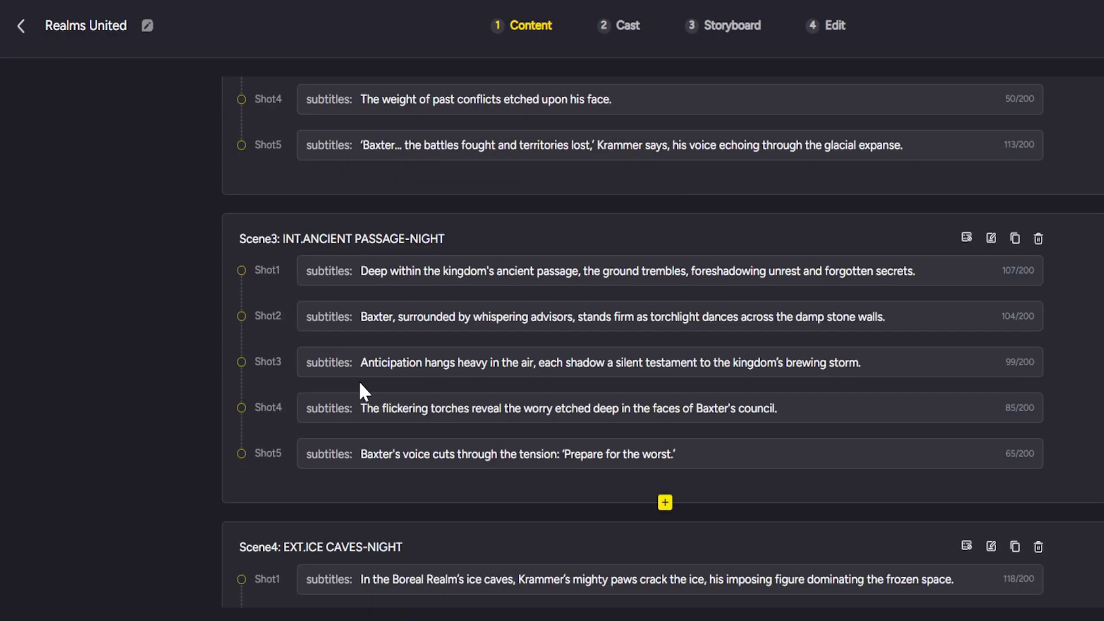
pyautogui.scroll(-8, 359, 384)
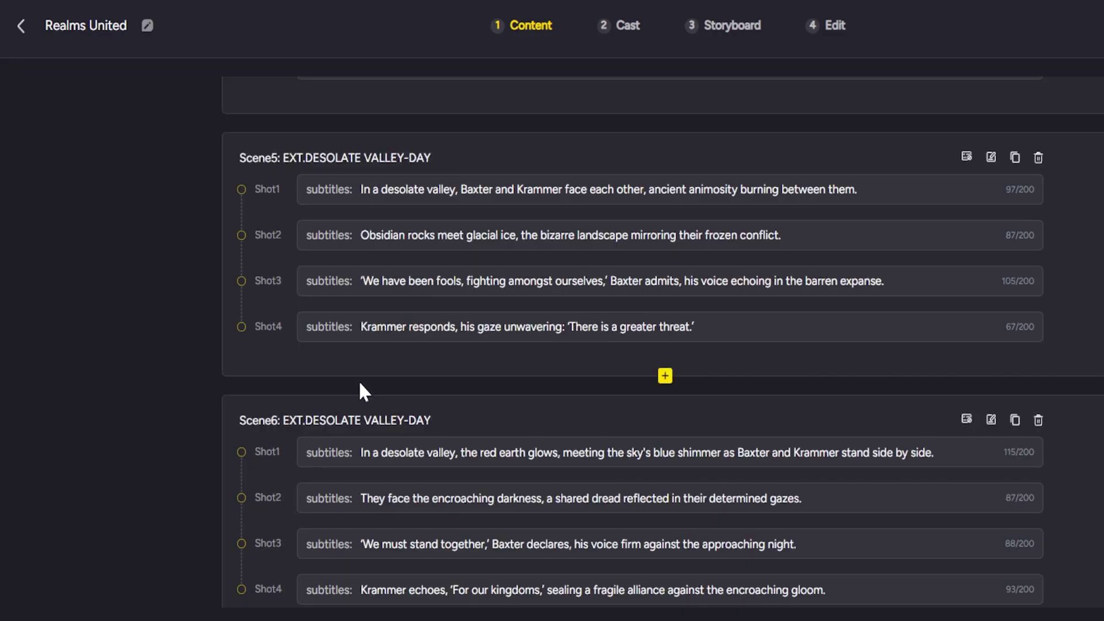
pyautogui.scroll(-1, 361, 390)
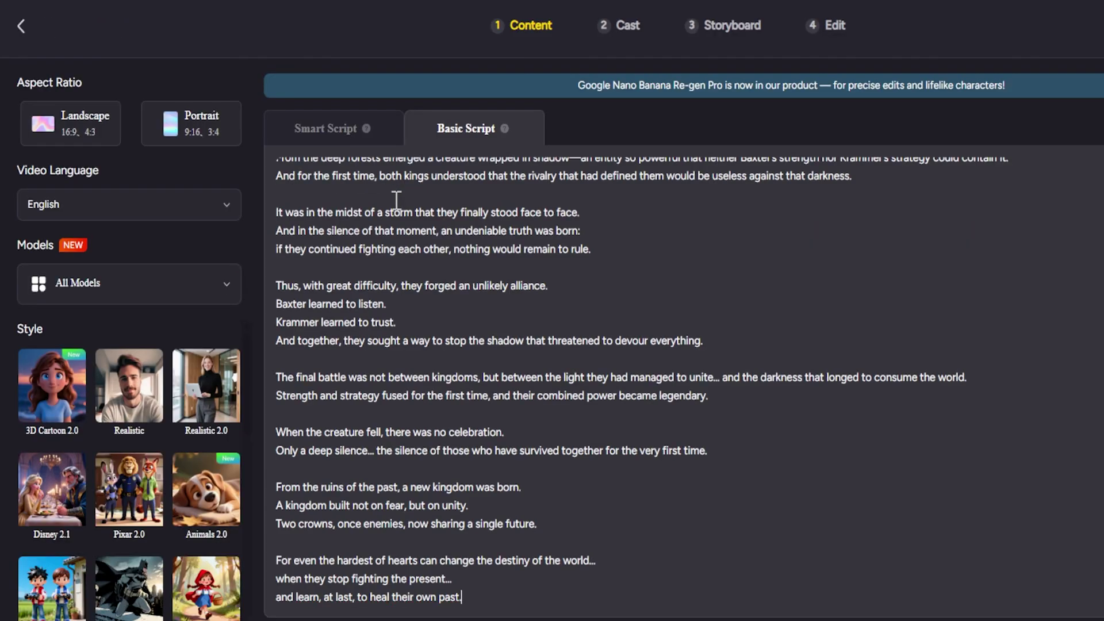
pyautogui.scroll(4, 396, 200)
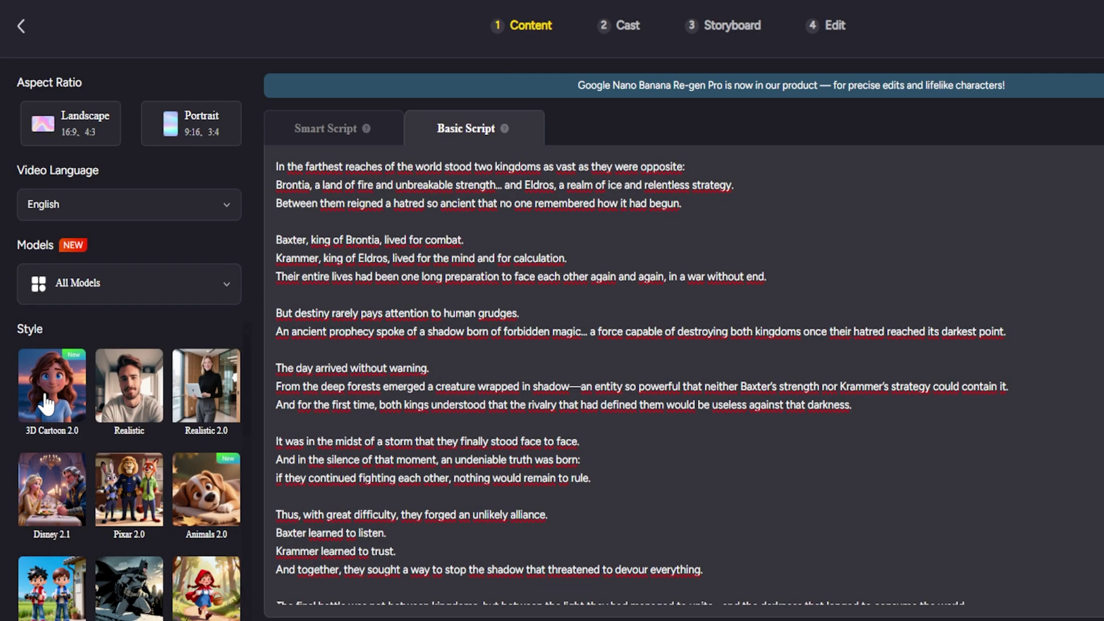
# Choose 3D Cartoon 2.0 style, Magiclight 2.0 model, English language and Landscape ratio.
pyautogui.click(46, 403)
pyautogui.click(225, 284)
pyautogui.click(184, 374)
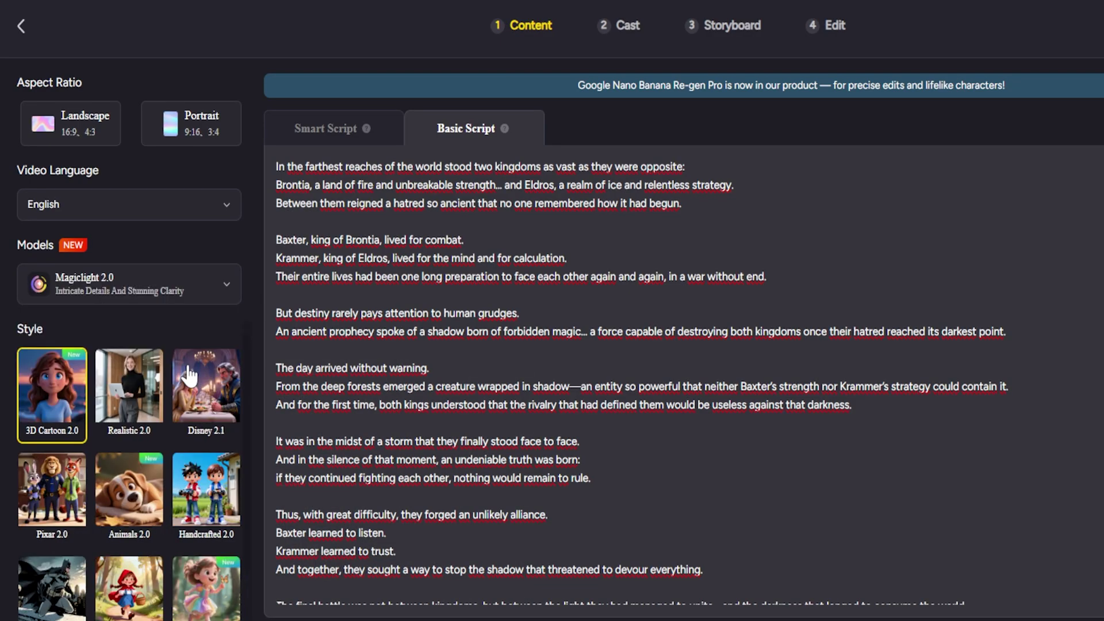
pyautogui.click(213, 206)
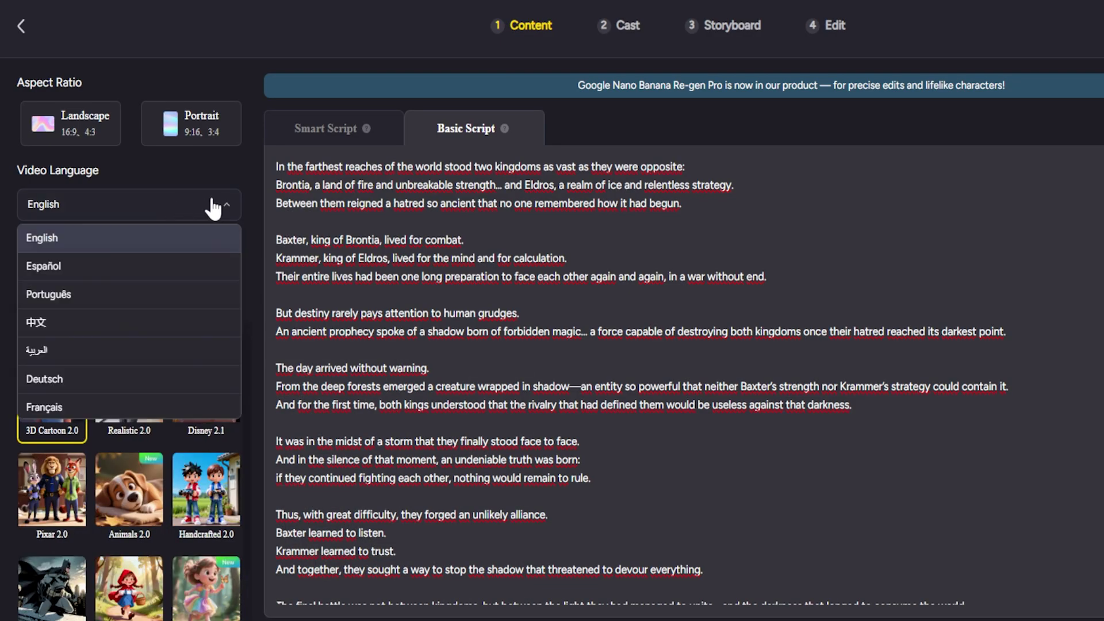
pyautogui.click(79, 241)
pyautogui.click(69, 124)
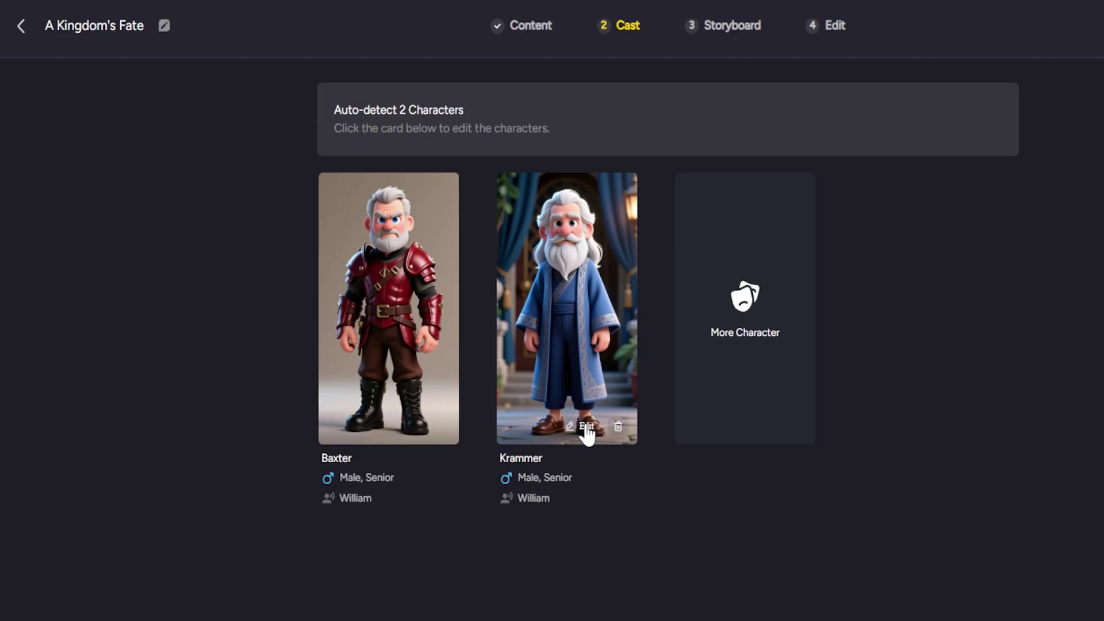
# Open Krammer's character card and start creating a new look for him.
pyautogui.click(587, 431)
pyautogui.click(454, 230)
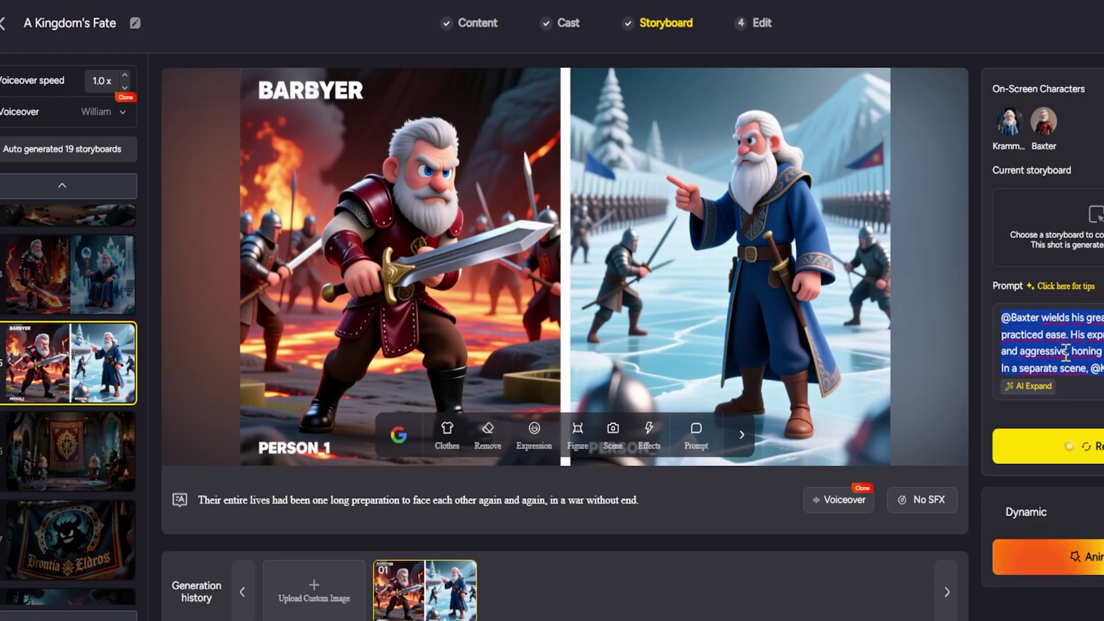
pyautogui.hotkey('ctrl', 'v')
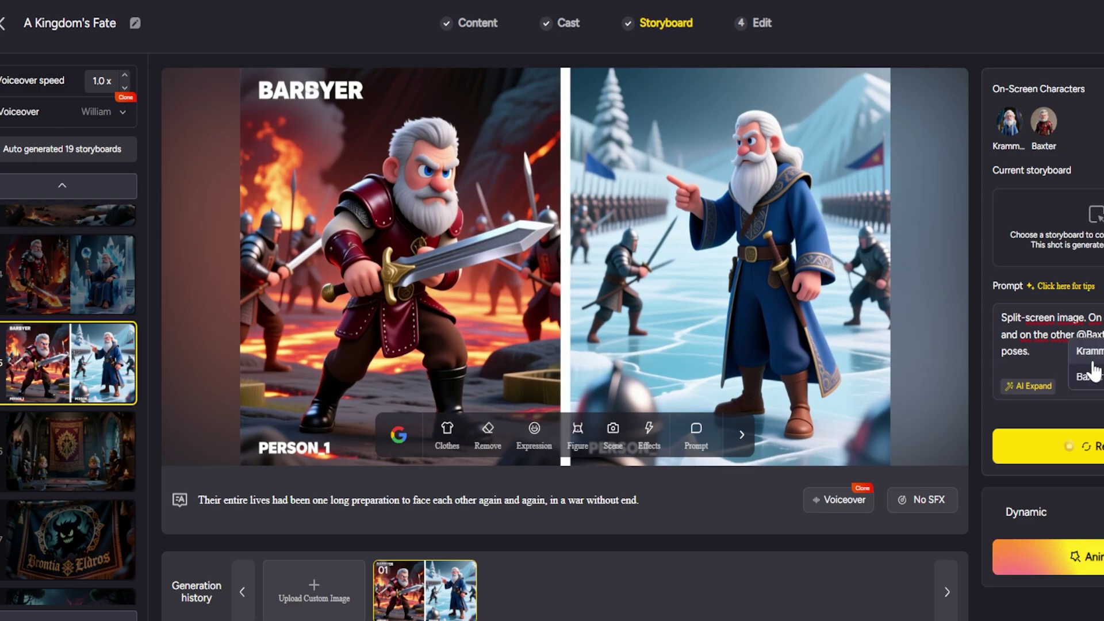
pyautogui.click(1091, 359)
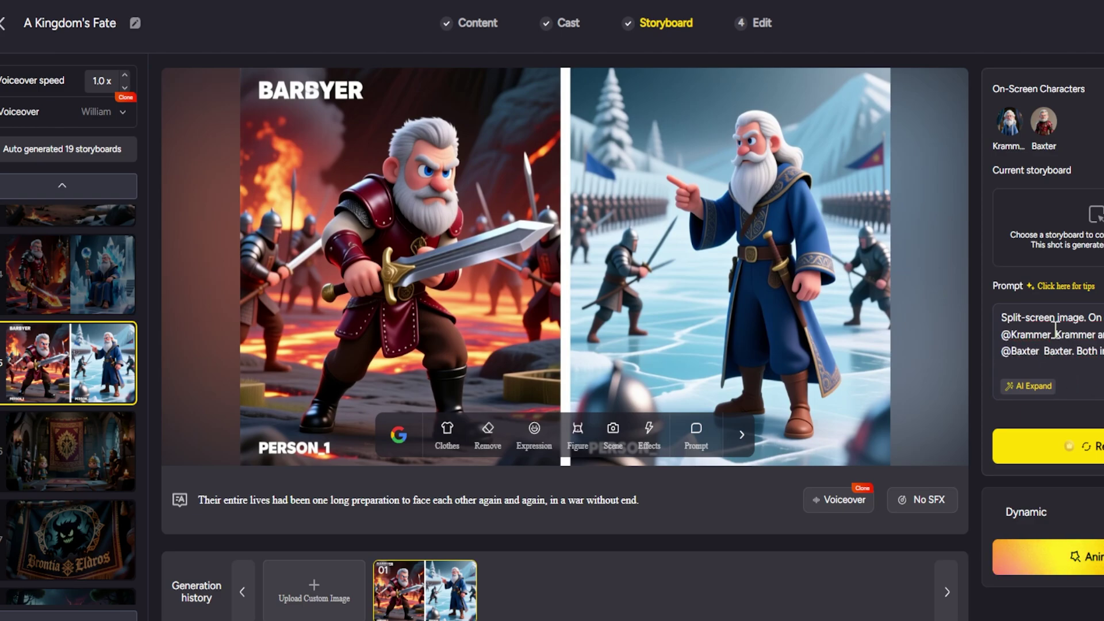
pyautogui.click(1081, 446)
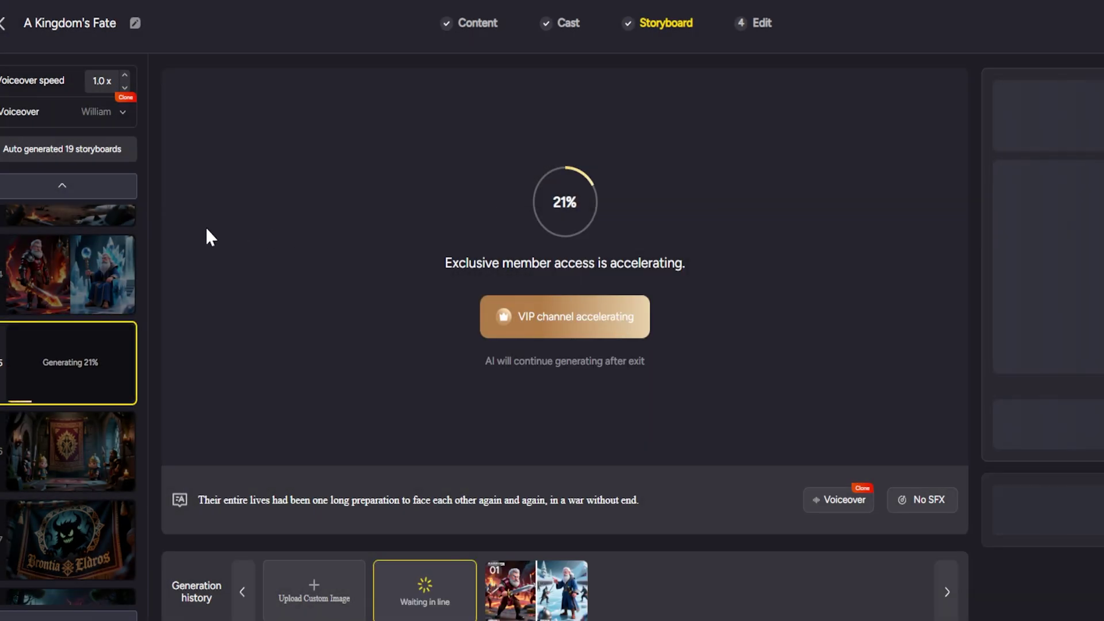
pyautogui.scroll(-5, 74, 368)
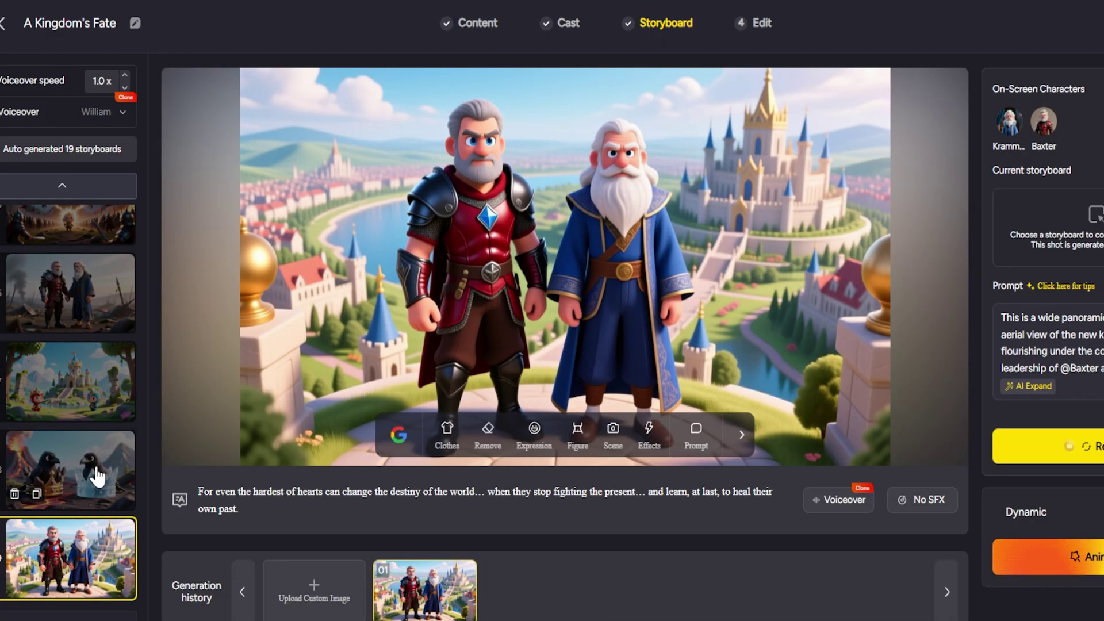
pyautogui.click(95, 470)
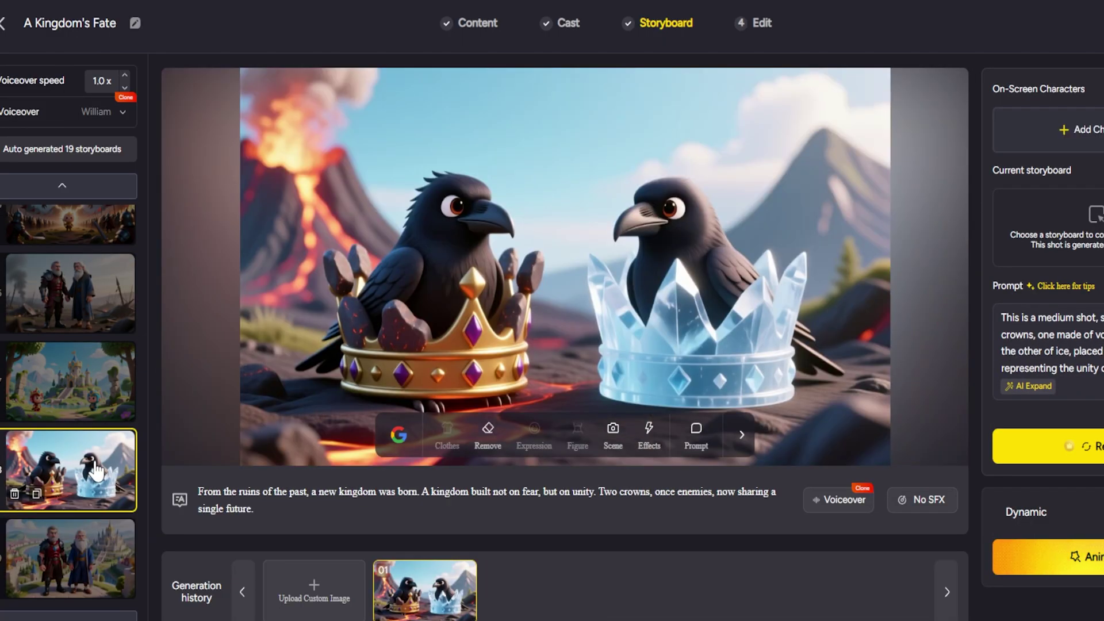
pyautogui.click(89, 353)
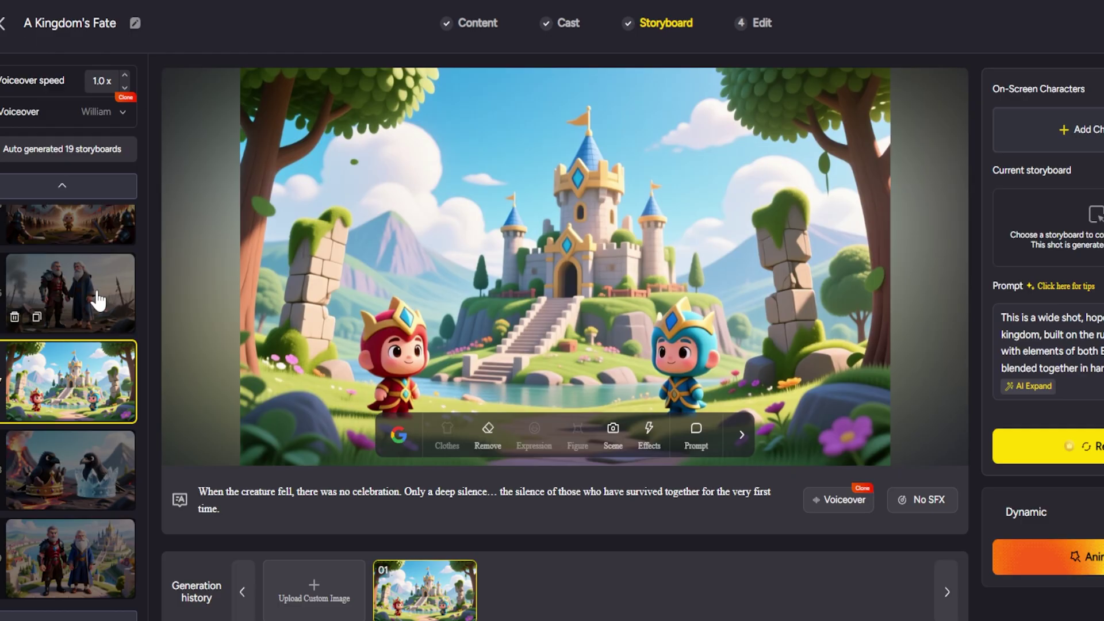
pyautogui.click(69, 294)
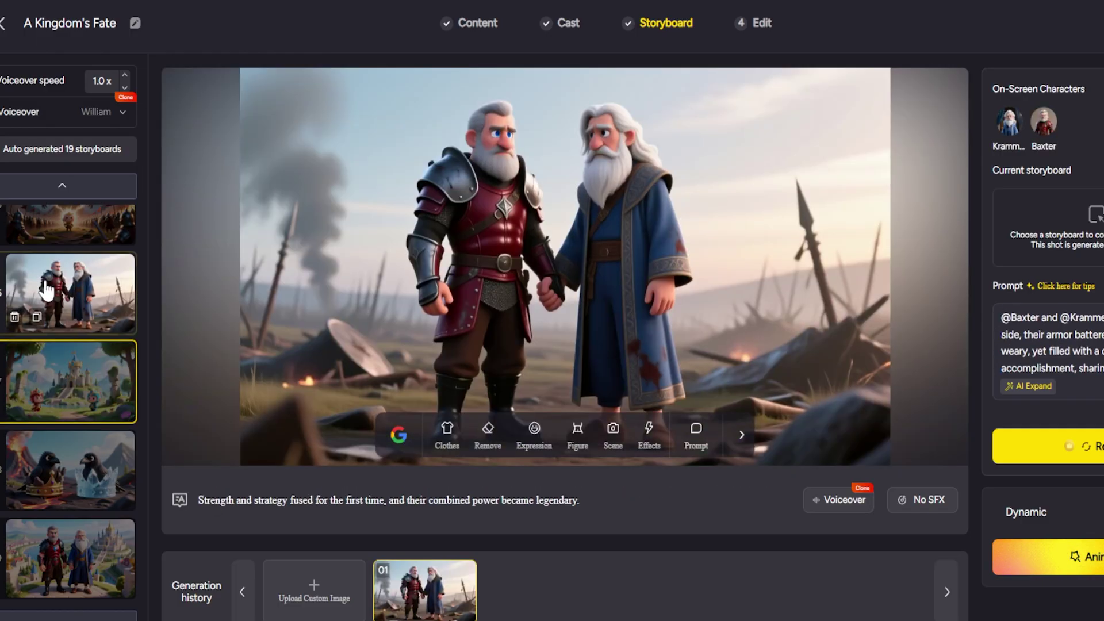
pyautogui.click(57, 370)
pyautogui.scroll(10, 80, 307)
pyautogui.click(69, 247)
pyautogui.click(67, 414)
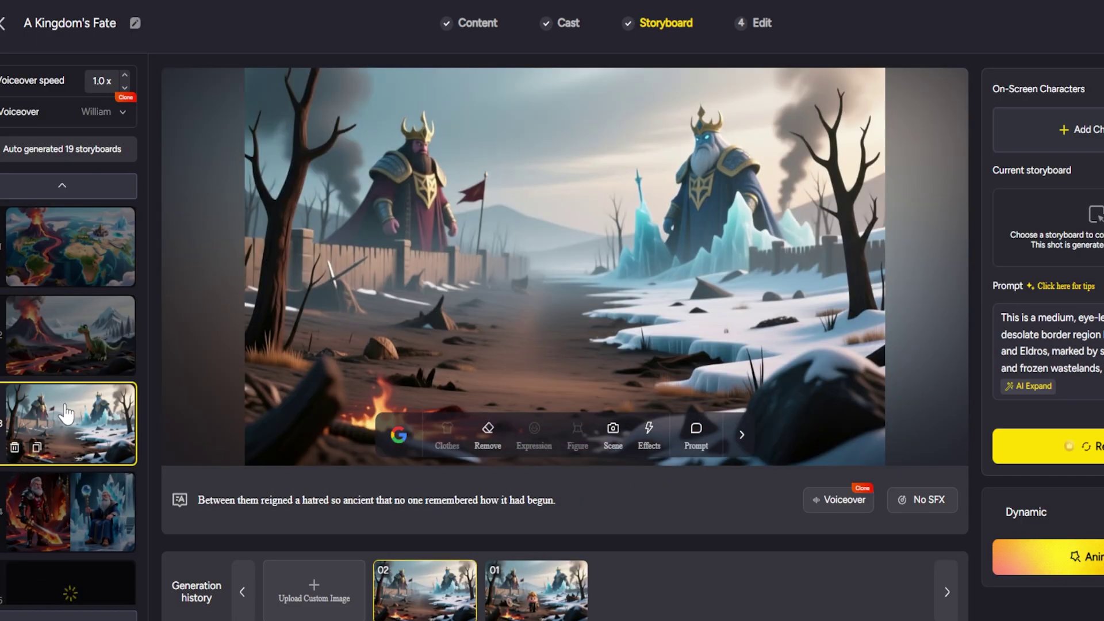
pyautogui.click(86, 506)
pyautogui.click(72, 590)
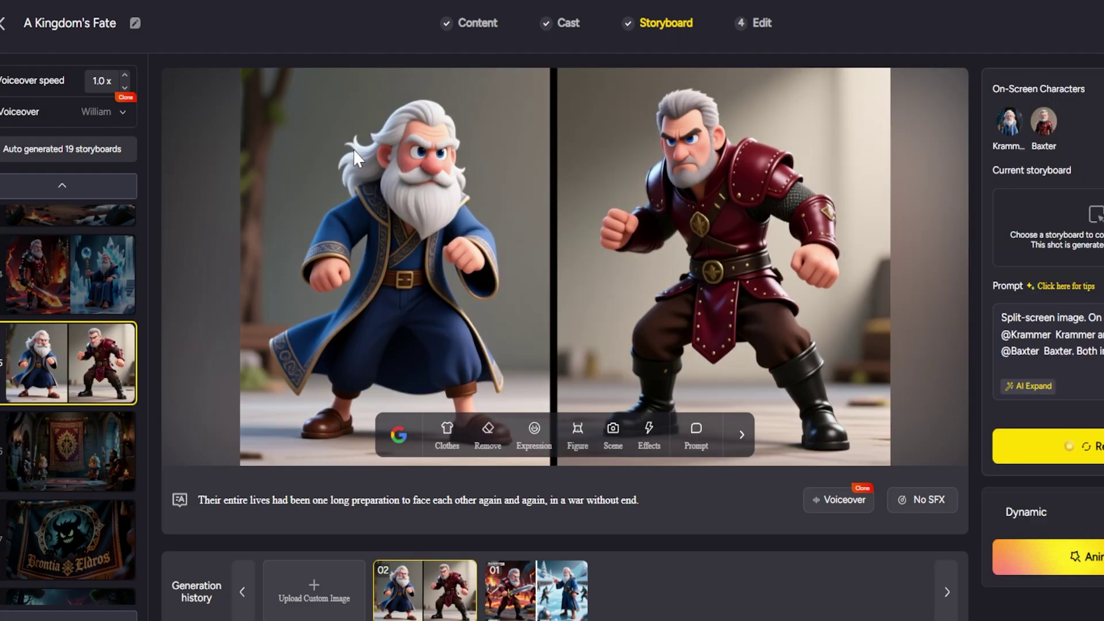
pyautogui.click(58, 270)
pyautogui.click(66, 377)
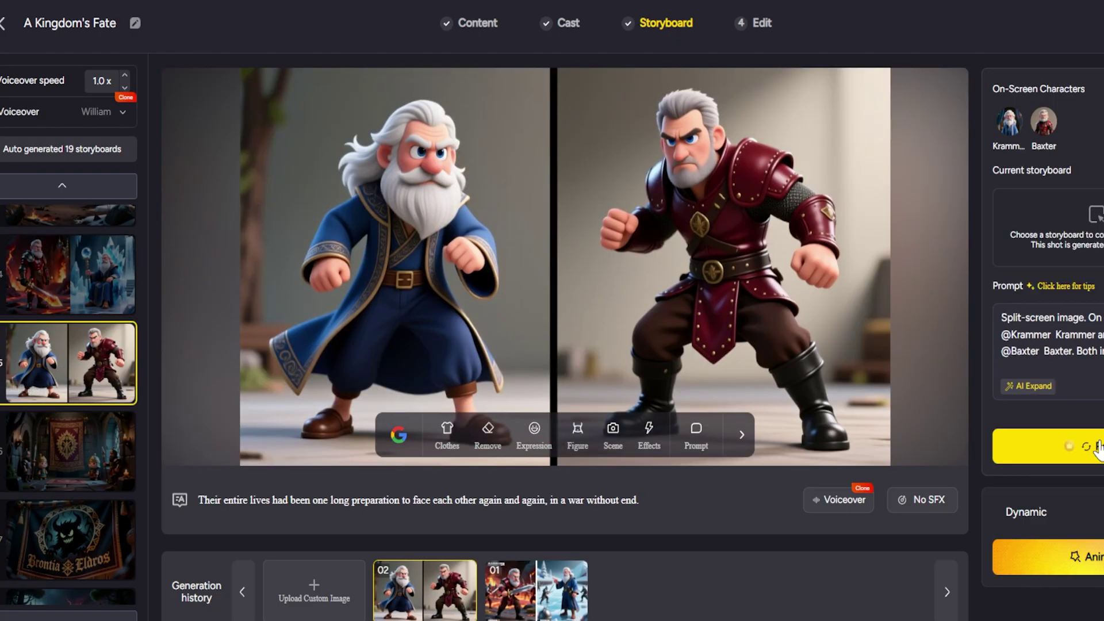
pyautogui.scroll(5, 49, 274)
pyautogui.click(49, 270)
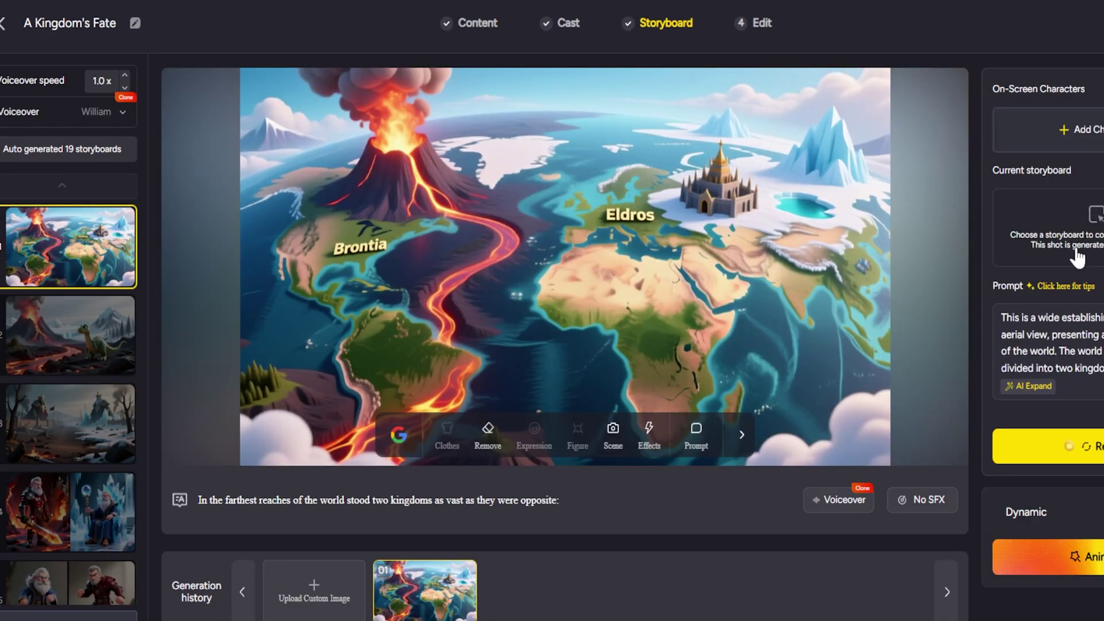
pyautogui.scroll(-3, 1052, 345)
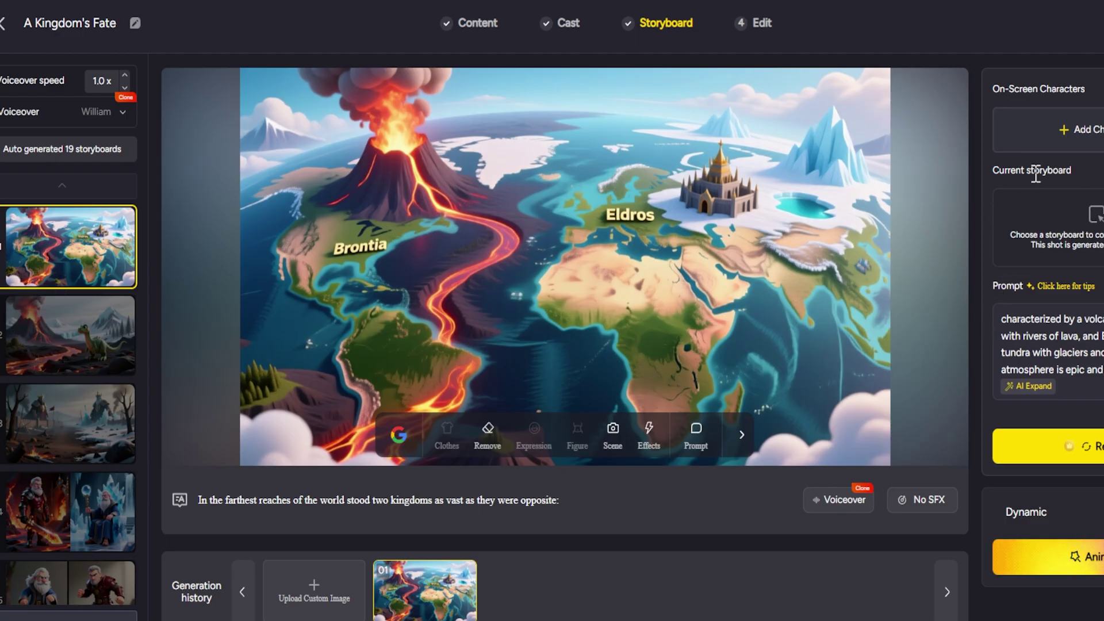
# Show split-screen storyboard 5 and preview the change-camera-view and remove-item image options.
pyautogui.click(69, 509)
pyautogui.click(69, 583)
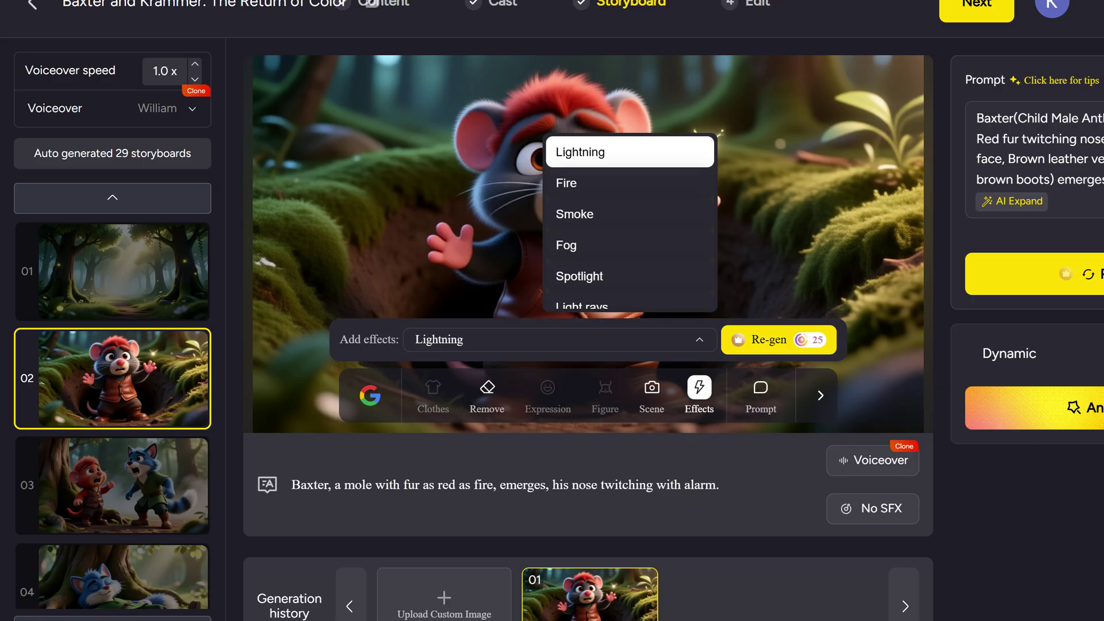
pyautogui.click(652, 393)
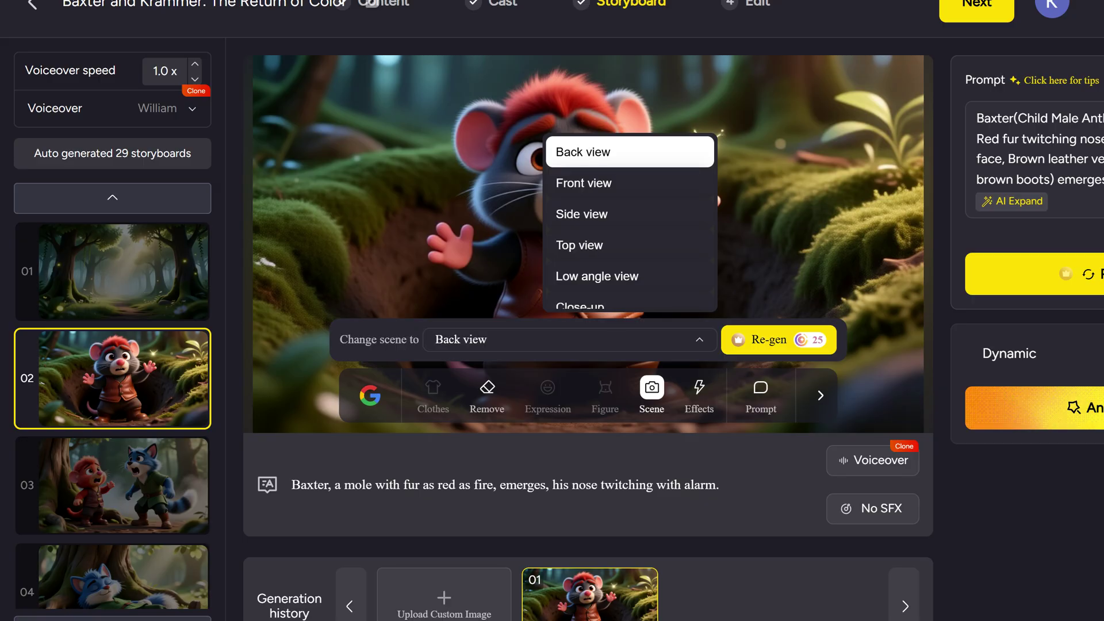
pyautogui.click(487, 393)
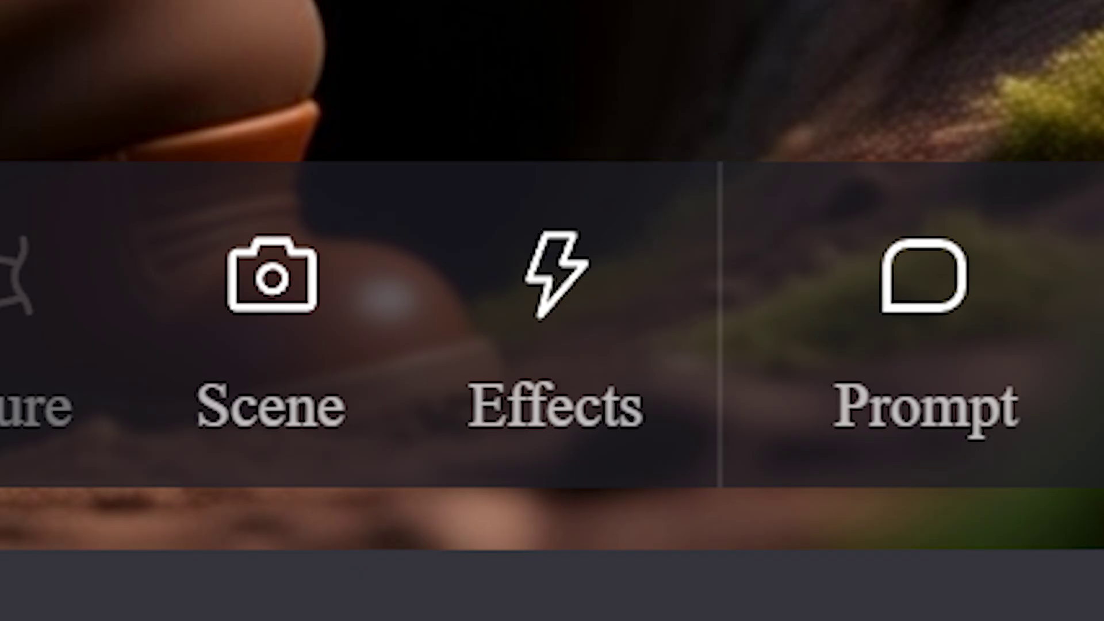
# Regenerate the Mole King crystal-cave image with the Smoke effect.
pyautogui.click(555, 274)
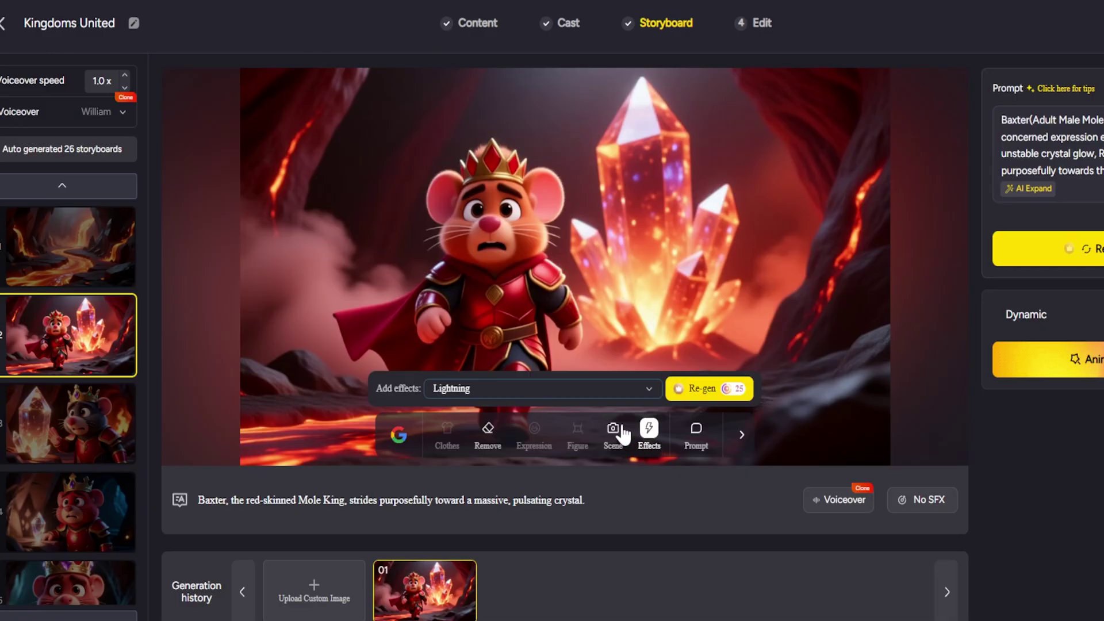
pyautogui.click(547, 389)
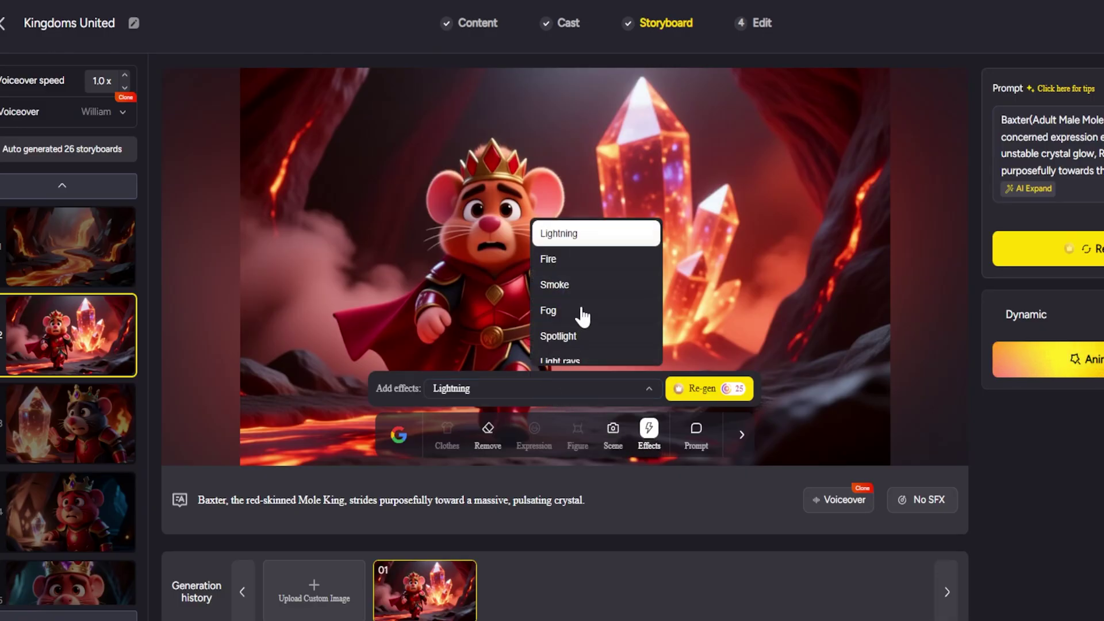
pyautogui.scroll(-2, 582, 314)
pyautogui.scroll(2, 582, 314)
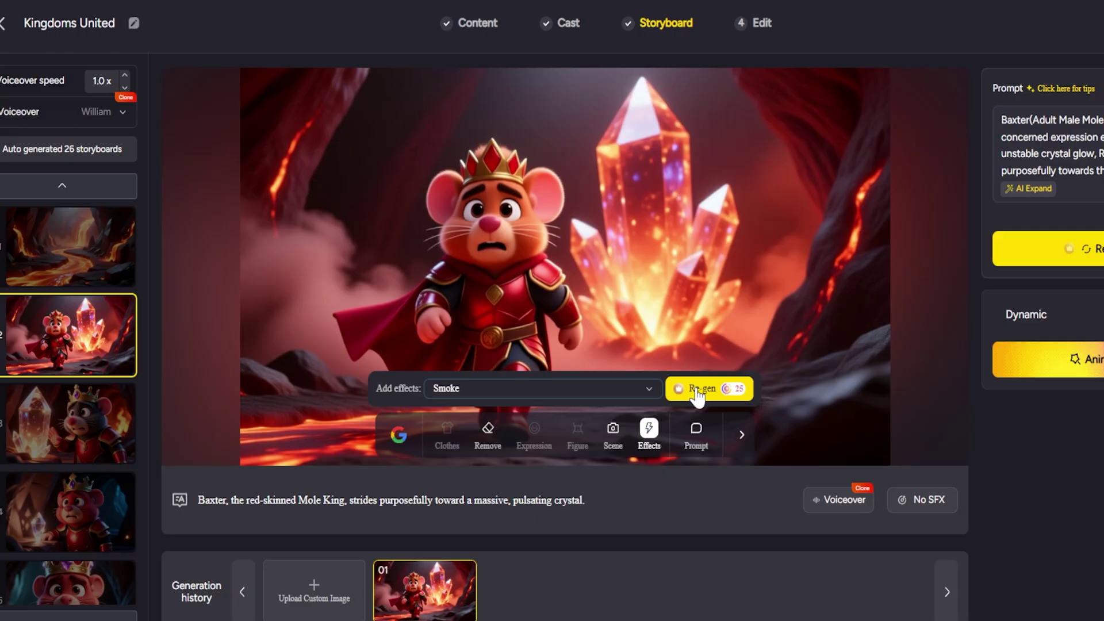
pyautogui.click(698, 390)
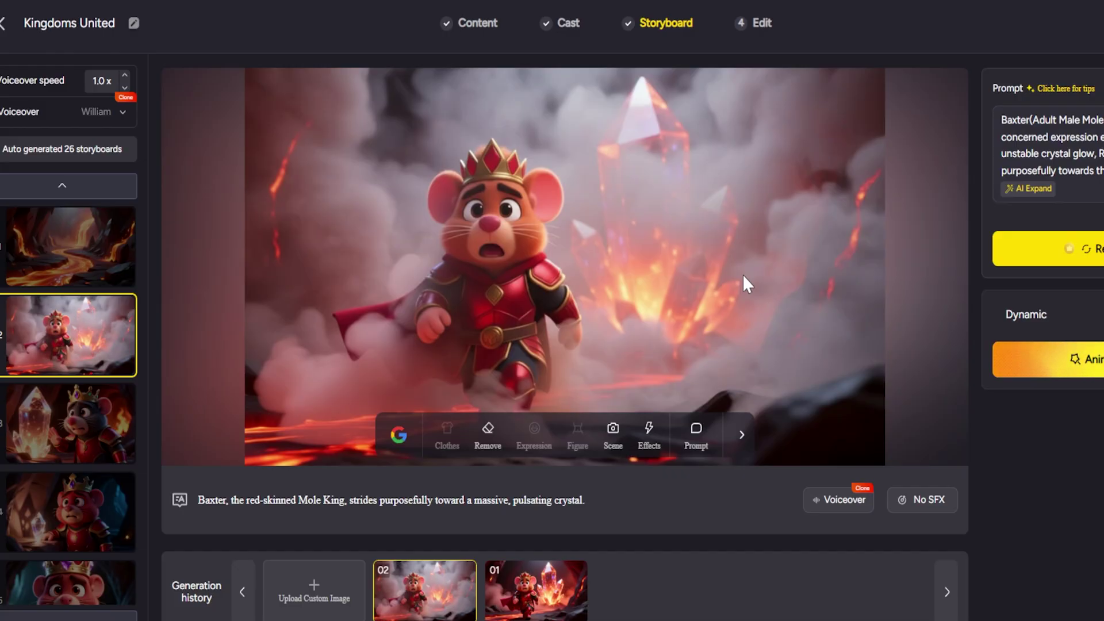
# Compare the smoky generation against the original crystal-cave image in the history thumbnails.
pyautogui.click(536, 595)
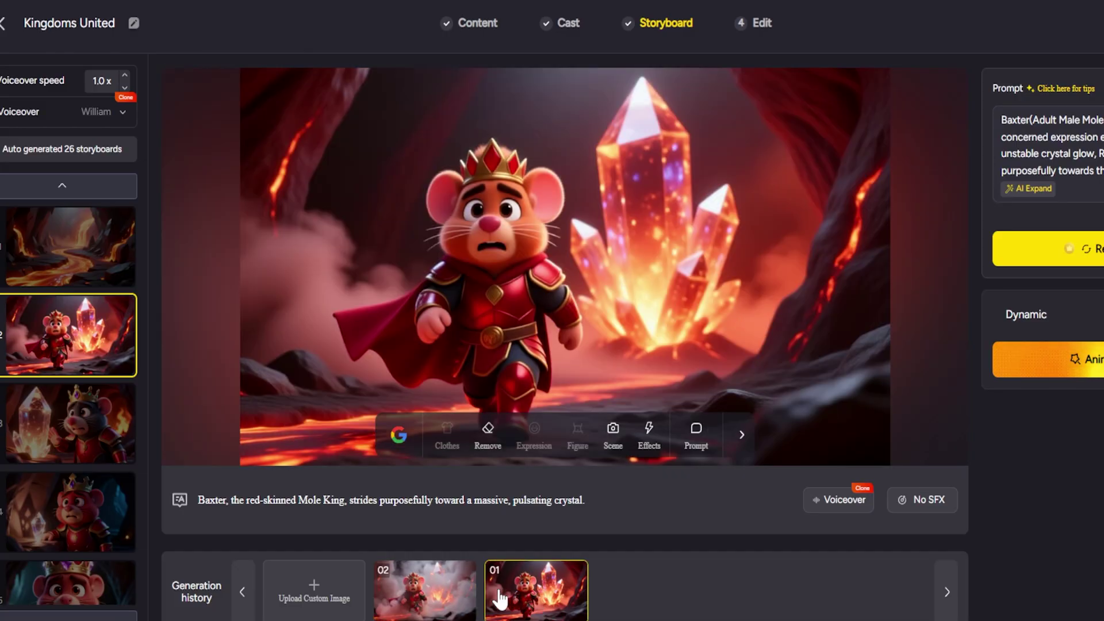
pyautogui.click(415, 598)
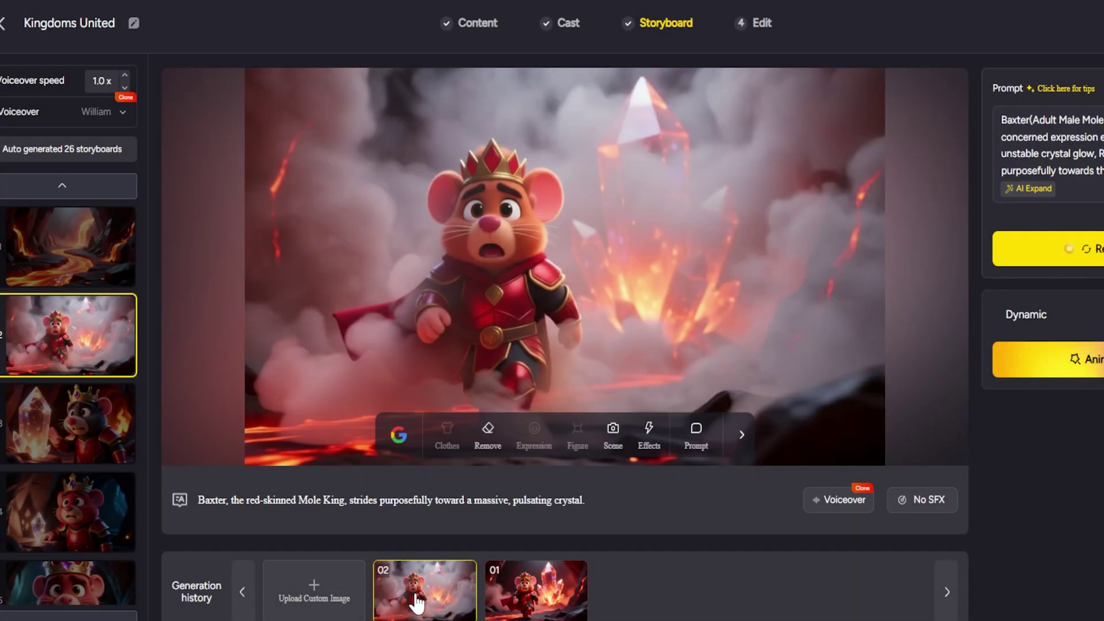
pyautogui.click(546, 595)
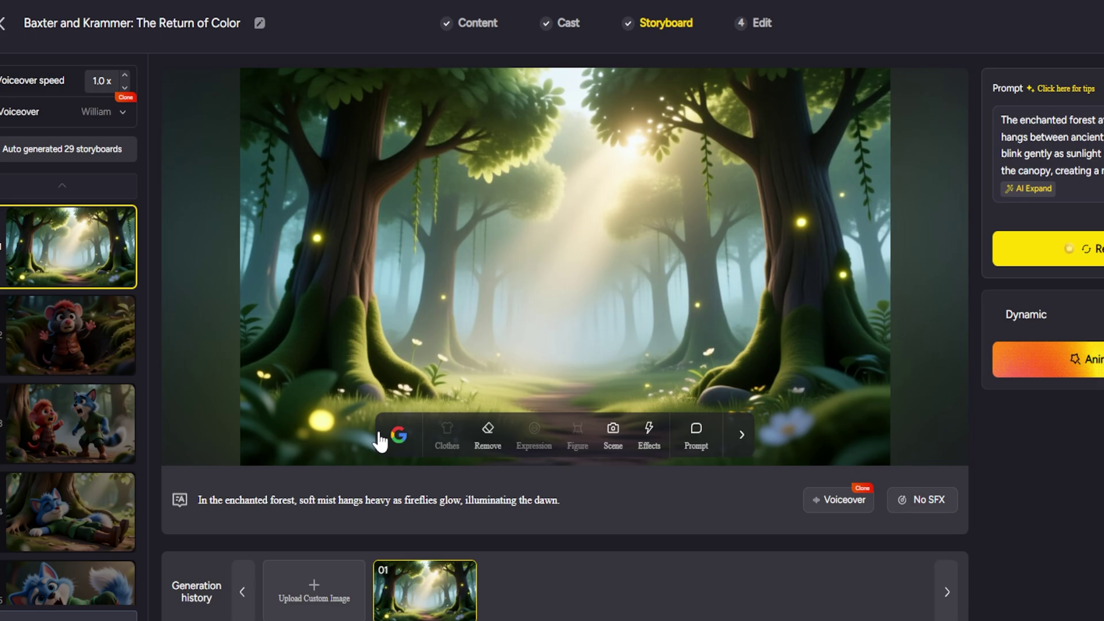
# View storyboards 2 to 6: the mole, the sleeping and yawning lynx, the misty forest.
pyautogui.click(66, 334)
pyautogui.click(75, 419)
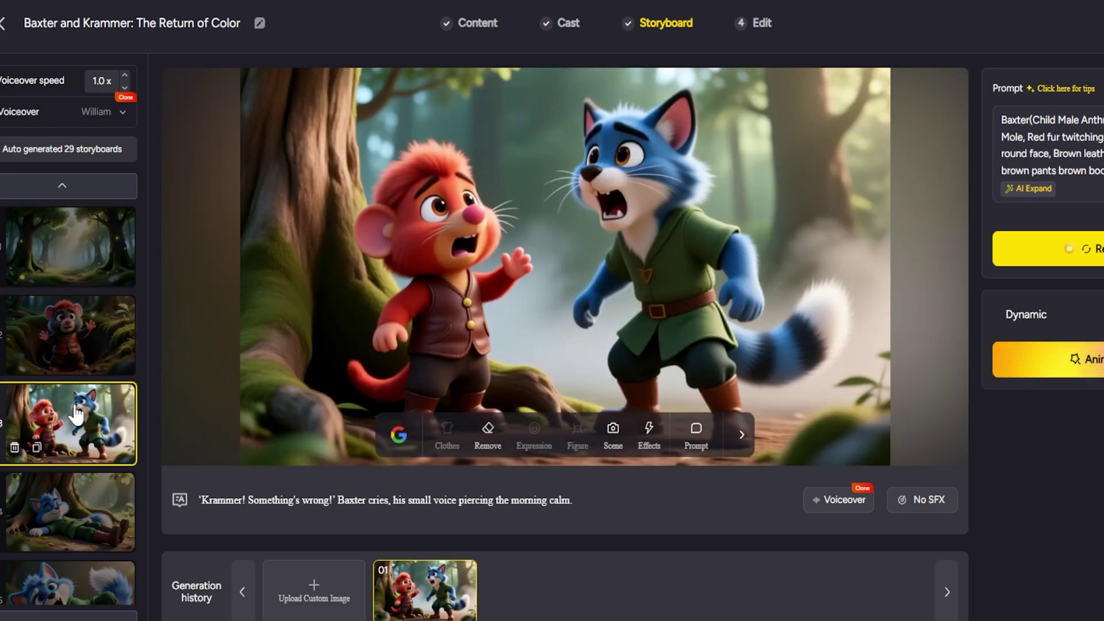
pyautogui.scroll(-3, 75, 417)
pyautogui.click(85, 285)
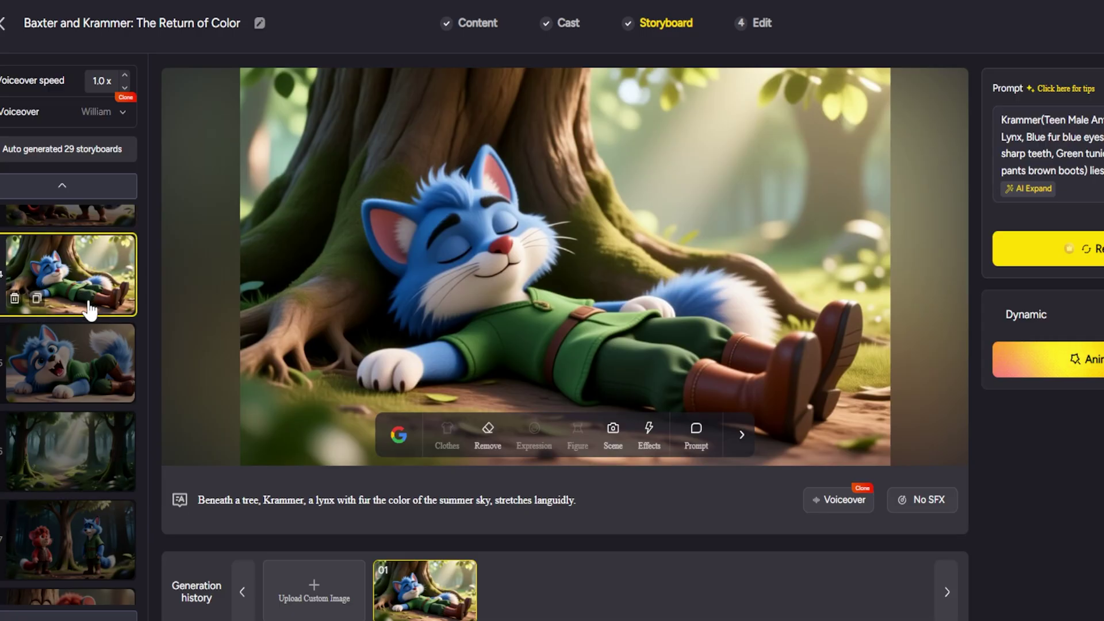
pyautogui.click(87, 350)
pyautogui.click(77, 452)
# View the heart-tree storyboards with Baxter and Krammer, ending on worried Krammer.
pyautogui.scroll(-3, 75, 451)
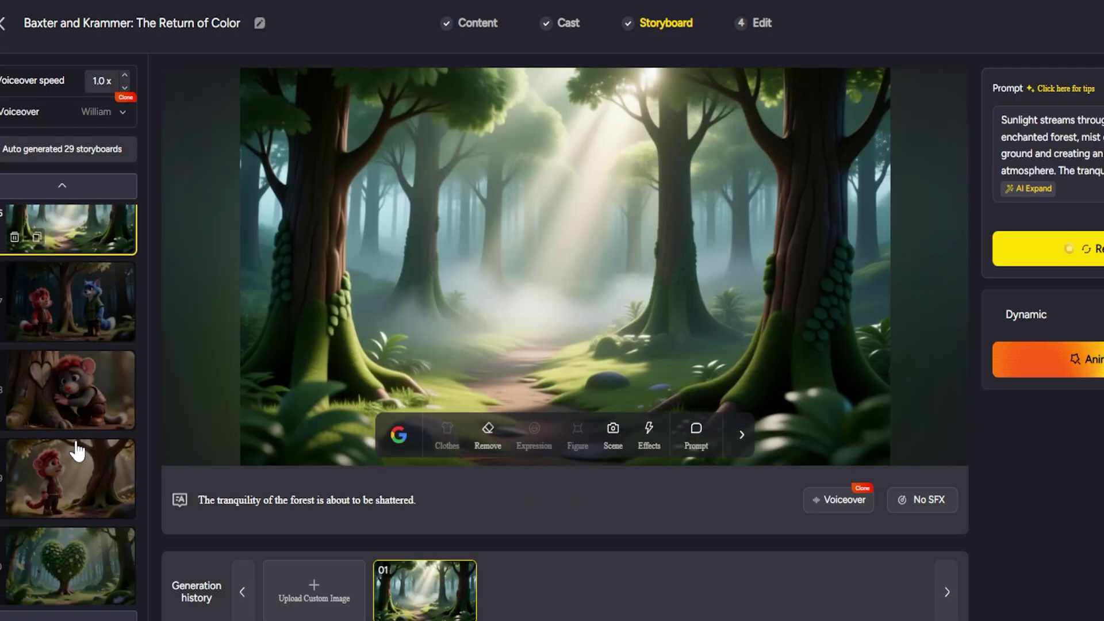
pyautogui.click(89, 310)
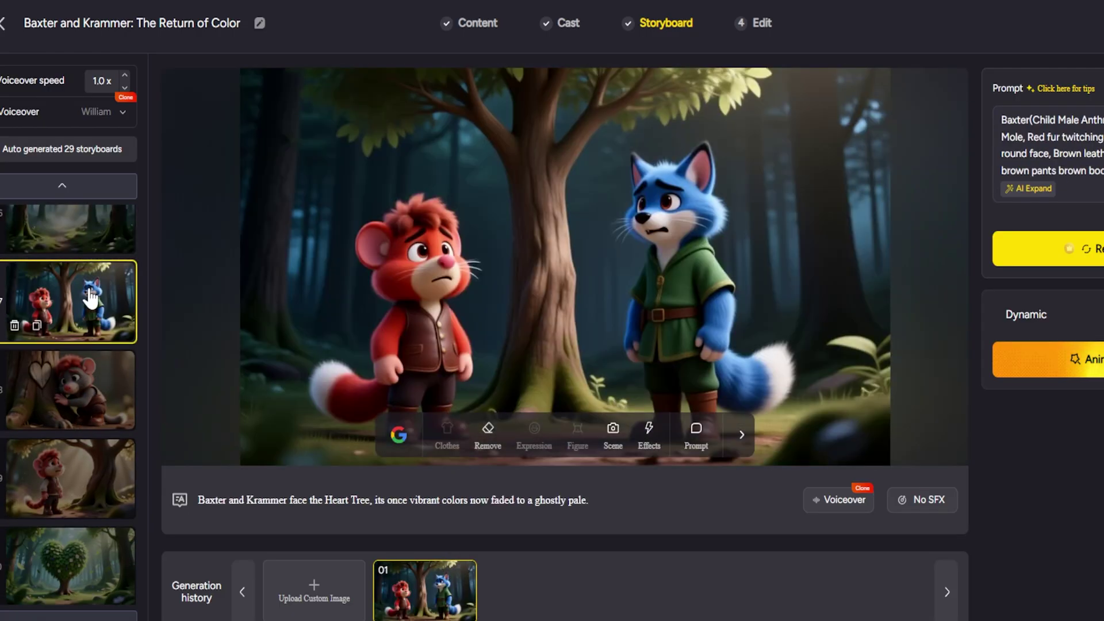
pyautogui.click(78, 391)
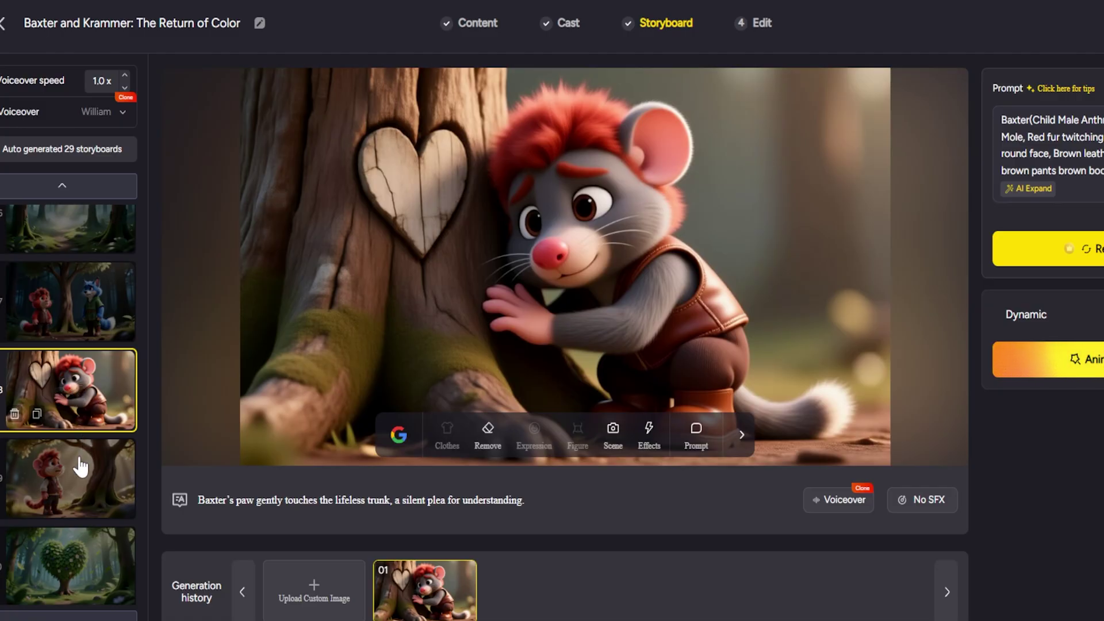
pyautogui.click(77, 471)
pyautogui.scroll(-3, 73, 512)
pyautogui.click(74, 363)
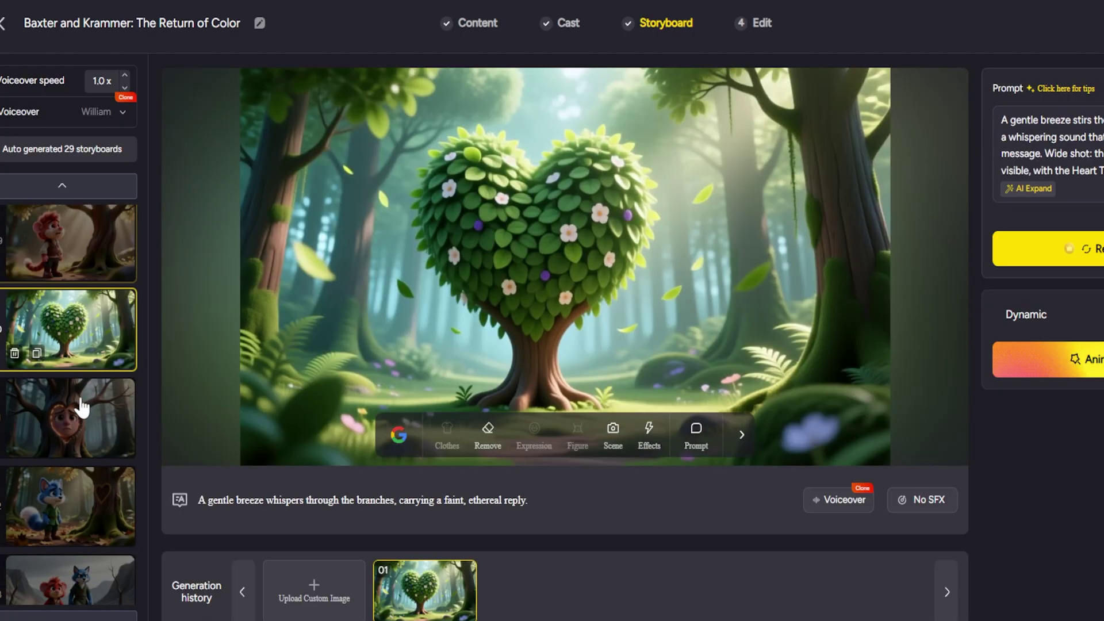
pyautogui.click(77, 409)
pyautogui.click(67, 508)
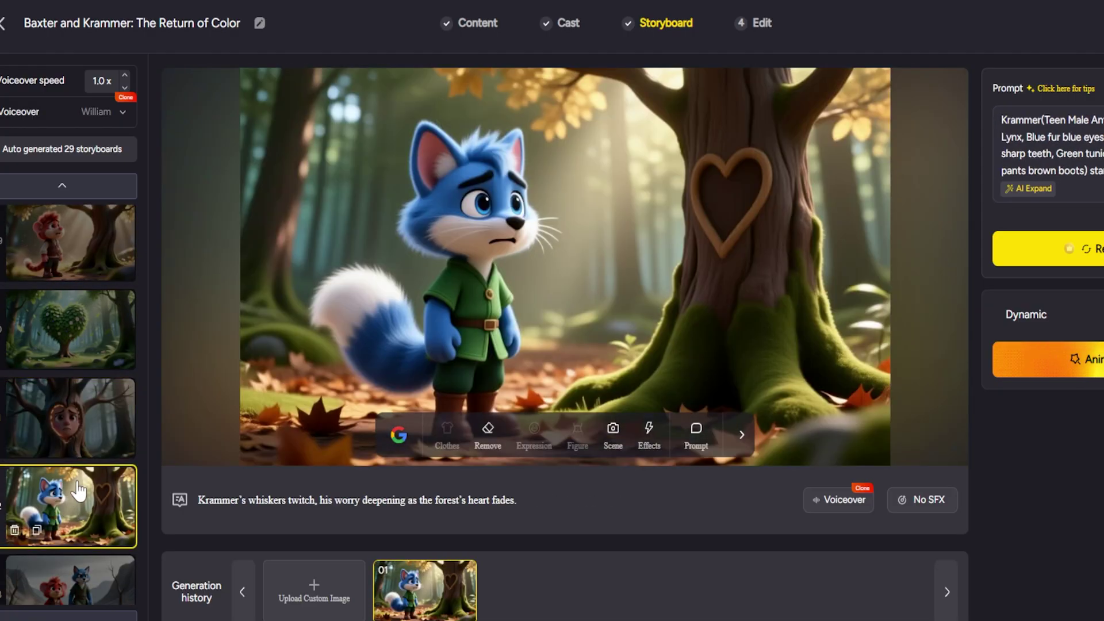
# View the Gray Valley, waving mole and Color Seed storyboards, up to lifting the seed.
pyautogui.scroll(-3, 86, 451)
pyautogui.click(83, 362)
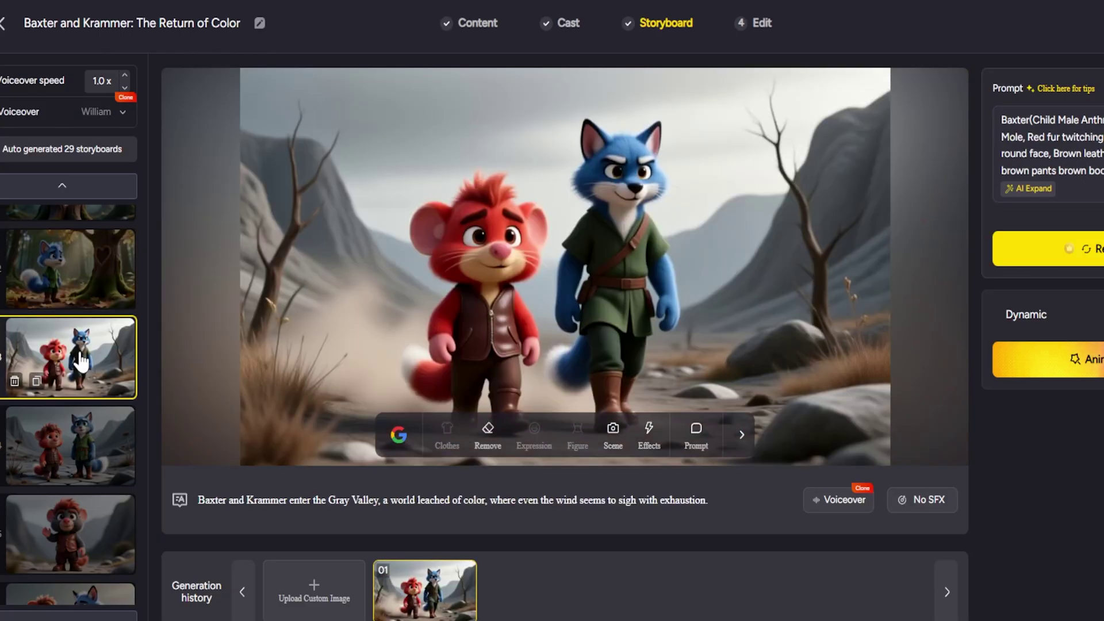
pyautogui.click(81, 443)
pyautogui.scroll(-3, 81, 437)
pyautogui.click(75, 298)
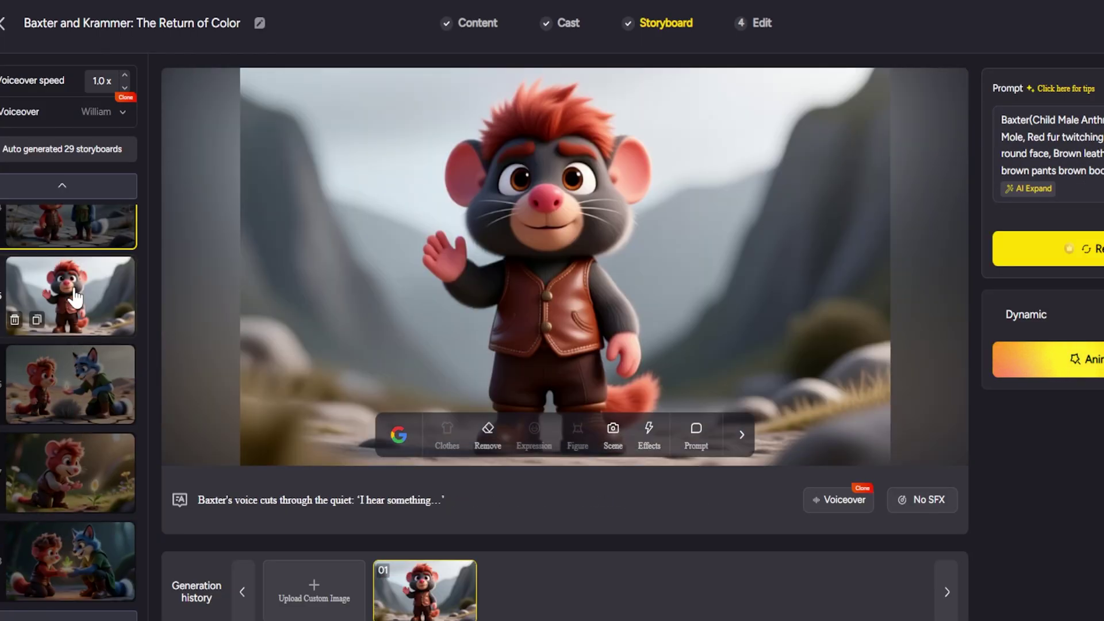
pyautogui.click(86, 384)
pyautogui.scroll(-3, 87, 384)
pyautogui.click(79, 246)
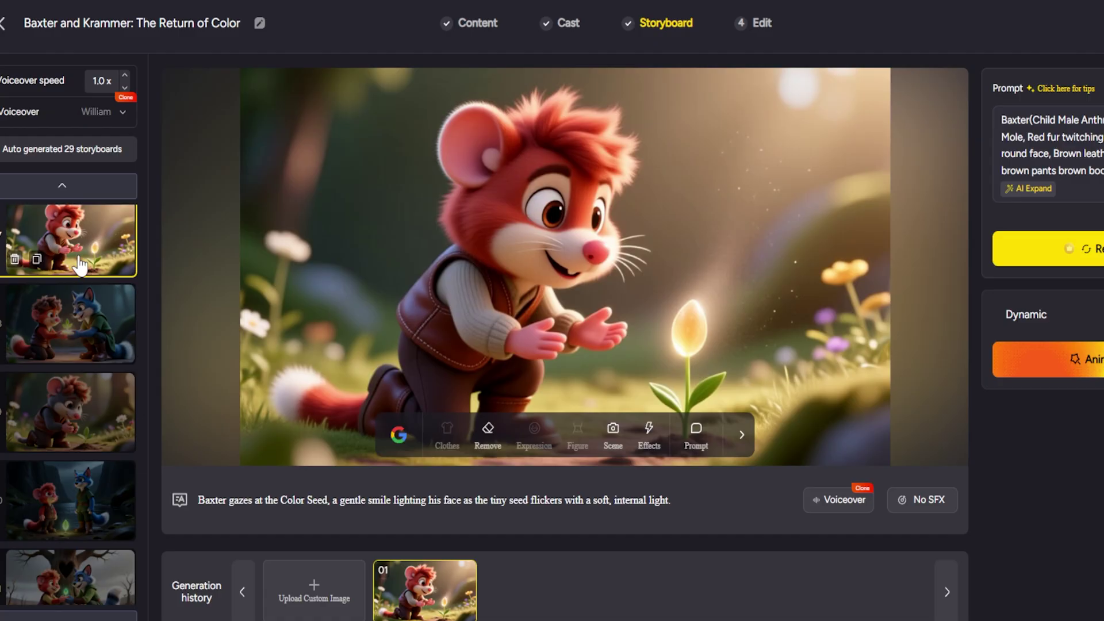
pyautogui.click(75, 322)
pyautogui.scroll(-3, 75, 318)
pyautogui.scroll(-2, 75, 318)
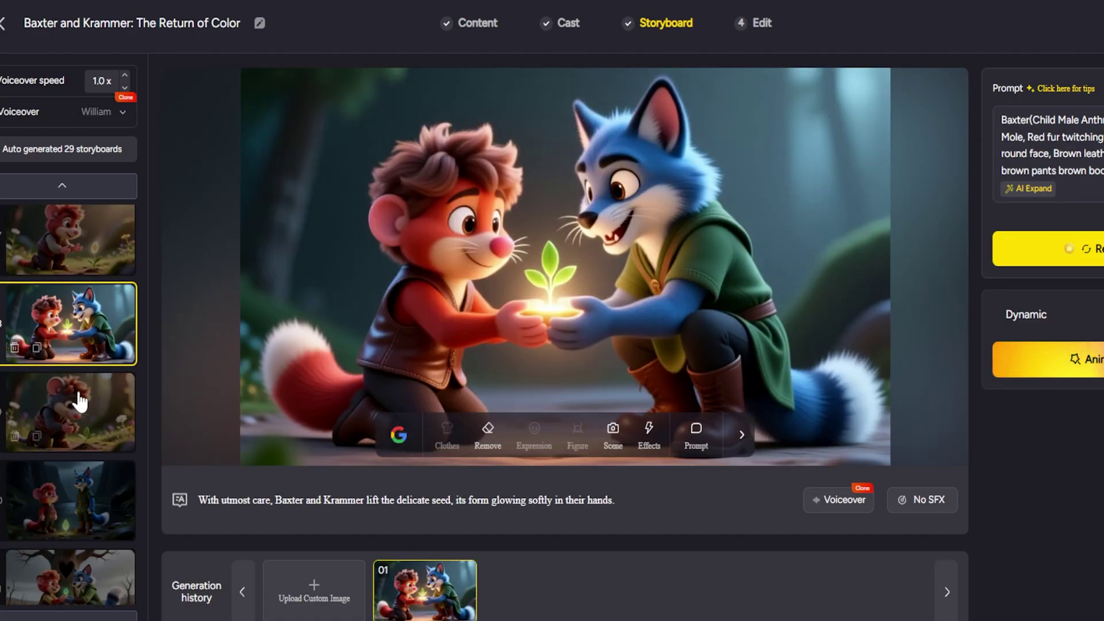
pyautogui.click(80, 403)
# View the dark river, seed-placing and glowing heart-tree storyboards, ending on the sunlit forest.
pyautogui.scroll(-2, 84, 345)
pyautogui.click(81, 284)
pyautogui.click(80, 351)
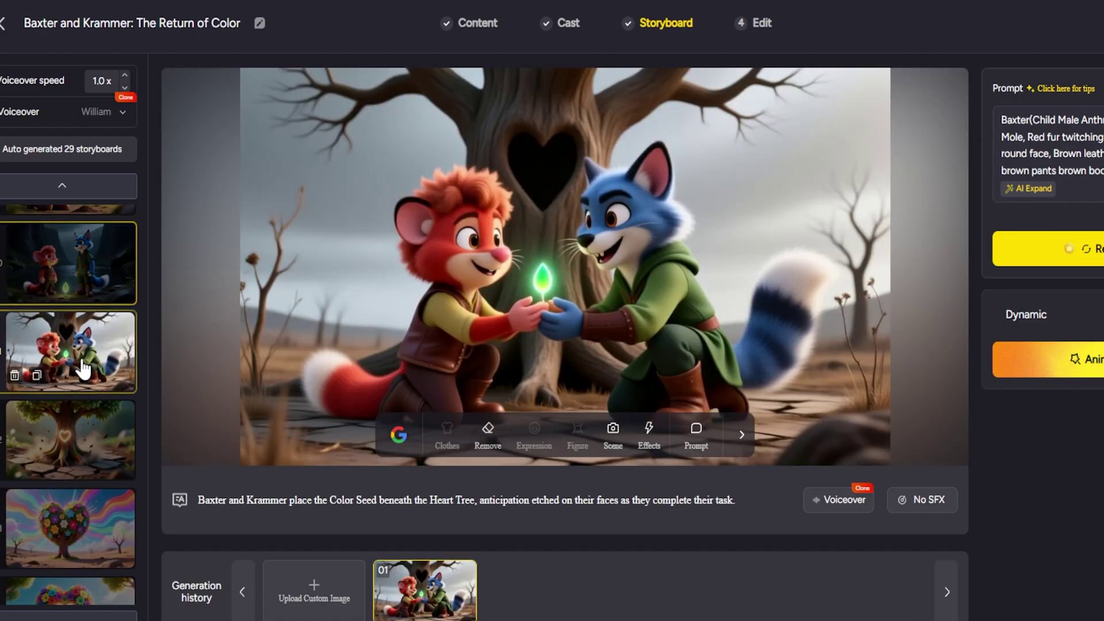
pyautogui.scroll(-3, 81, 369)
pyautogui.click(81, 236)
pyautogui.click(82, 256)
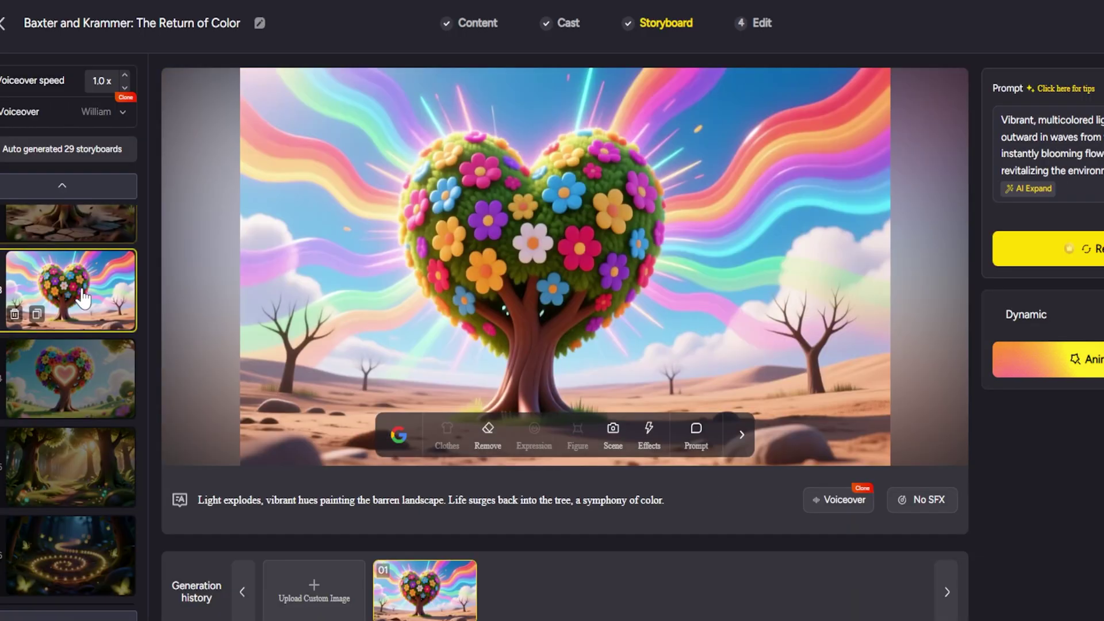
pyautogui.click(88, 375)
pyautogui.scroll(-3, 81, 270)
pyautogui.click(79, 251)
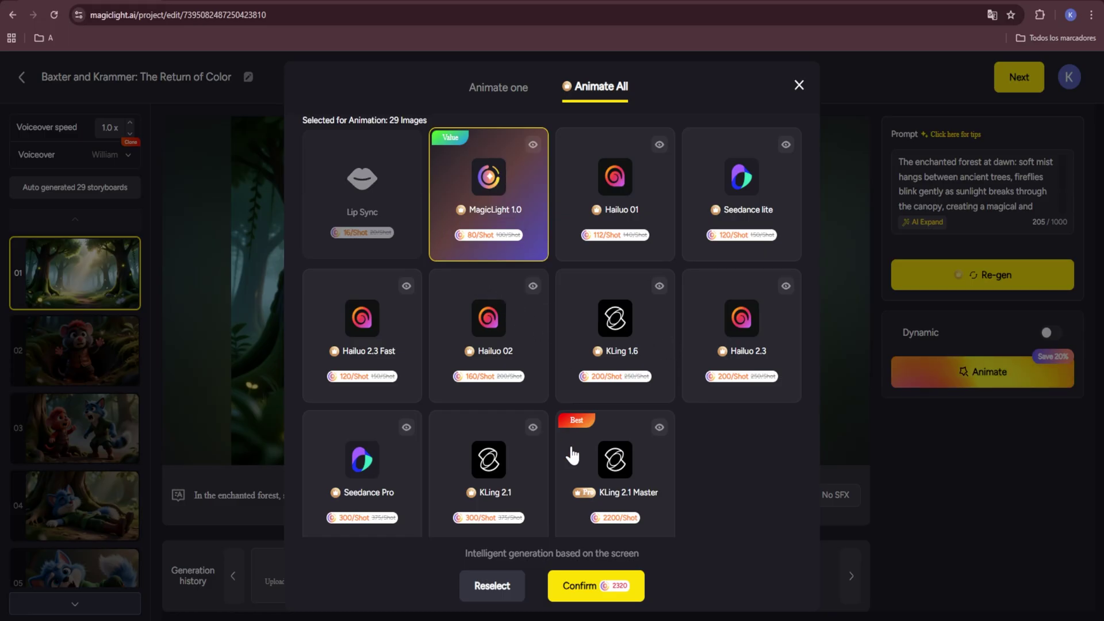
# Confirm animating all 29 storyboards with MagicLight 1.0 for 2320 credits.
pyautogui.click(612, 586)
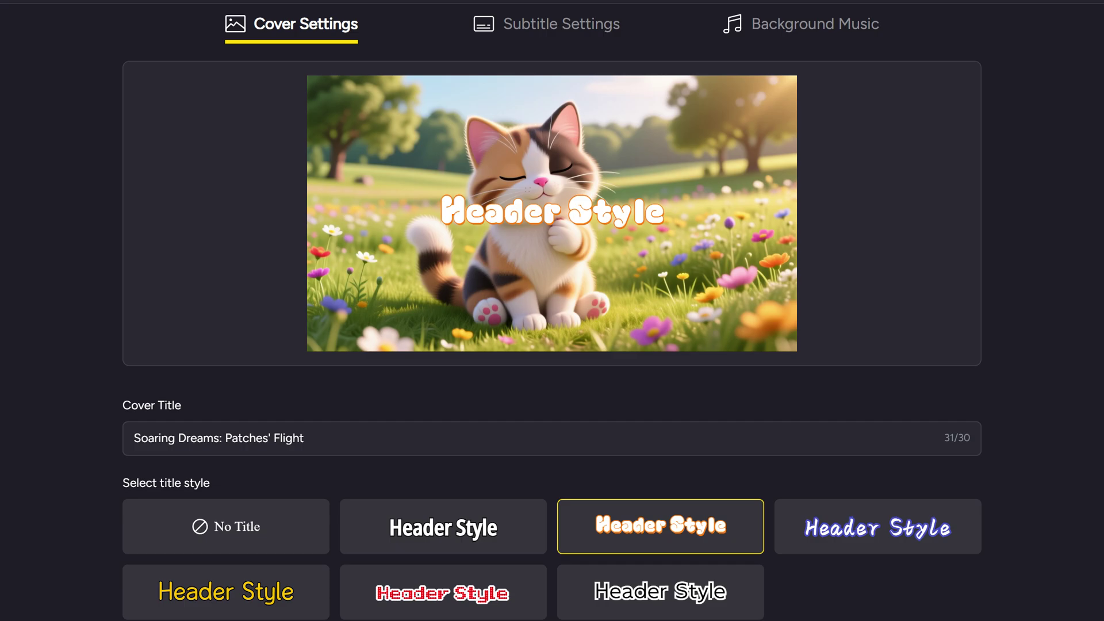
# Show the Subtitle Settings with the plain white Subtitle style selected.
pyautogui.click(546, 23)
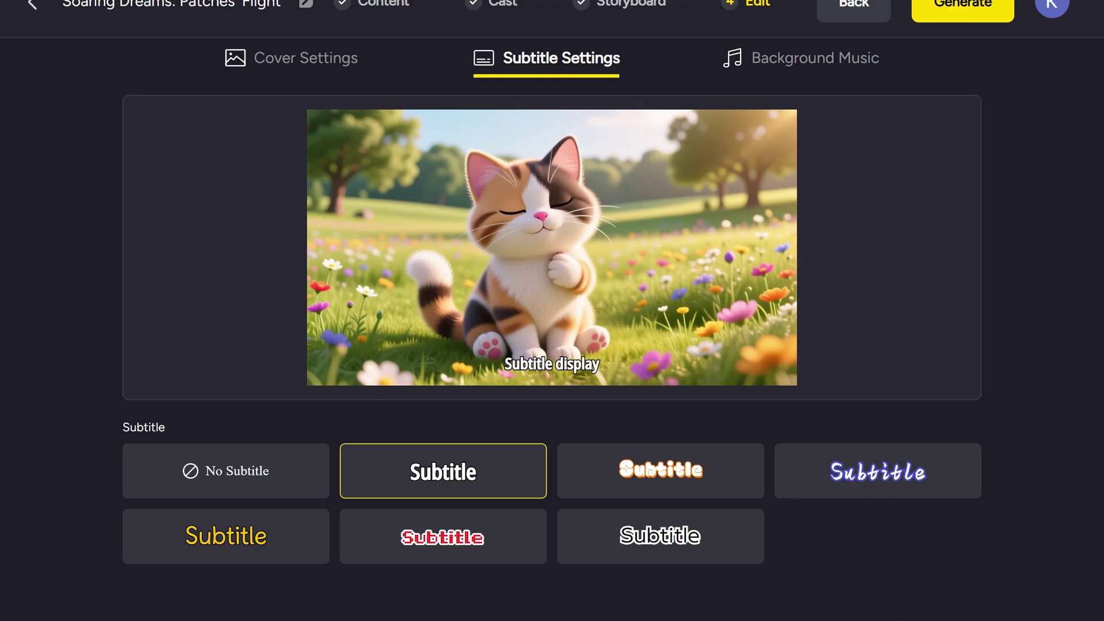
# Show the Background Music options, with volume at 100% and the track list.
pyautogui.click(800, 58)
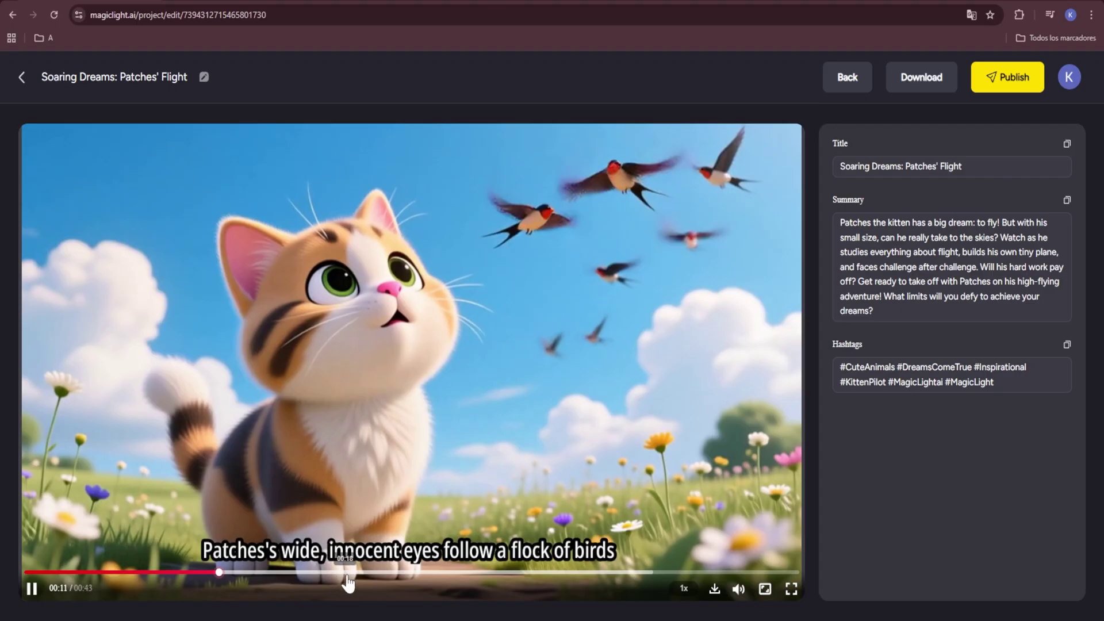
# Jump twice along the Patches video's progress bar to view its later subtitled scenes.
pyautogui.click(461, 573)
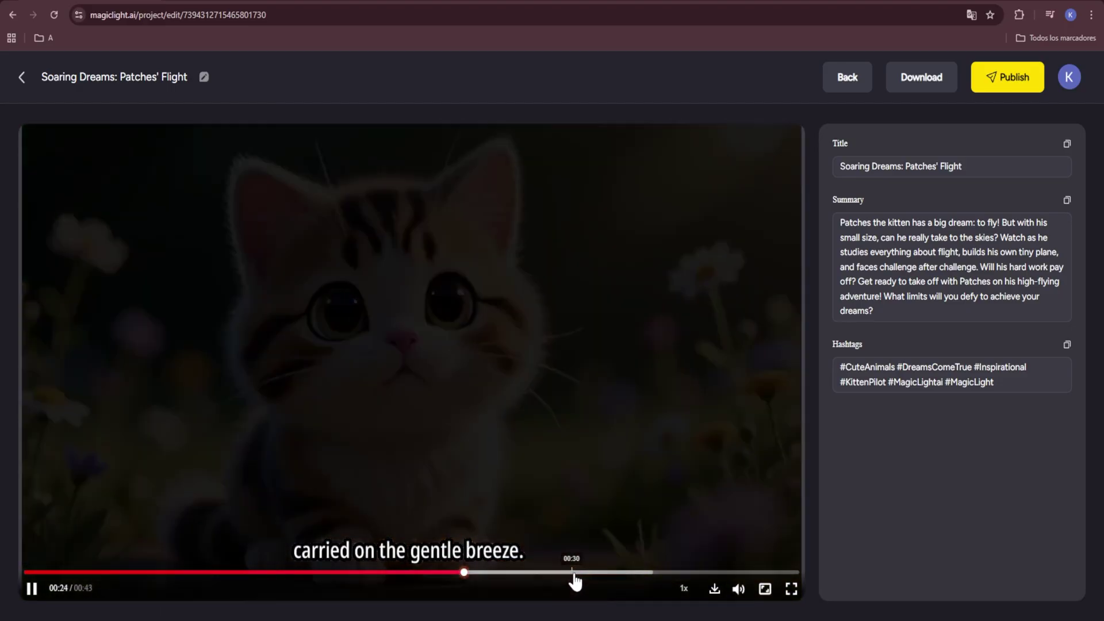
pyautogui.click(598, 574)
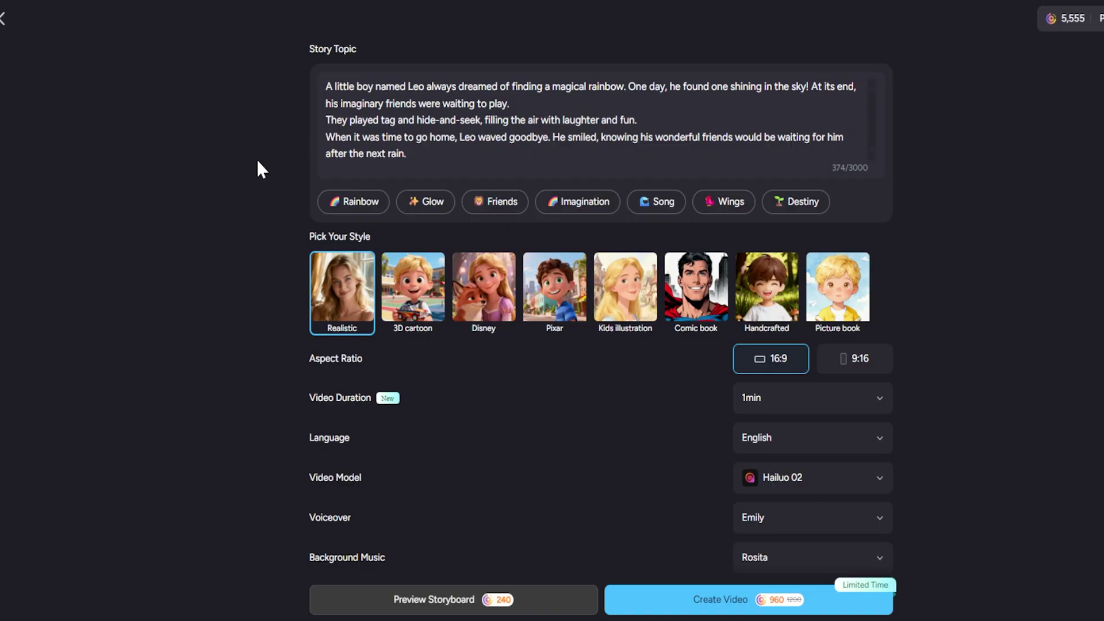
# Give the Leo rainbow story the 3D cartoon style and the Hailuo 2.3 Fast video model.
pyautogui.click(418, 307)
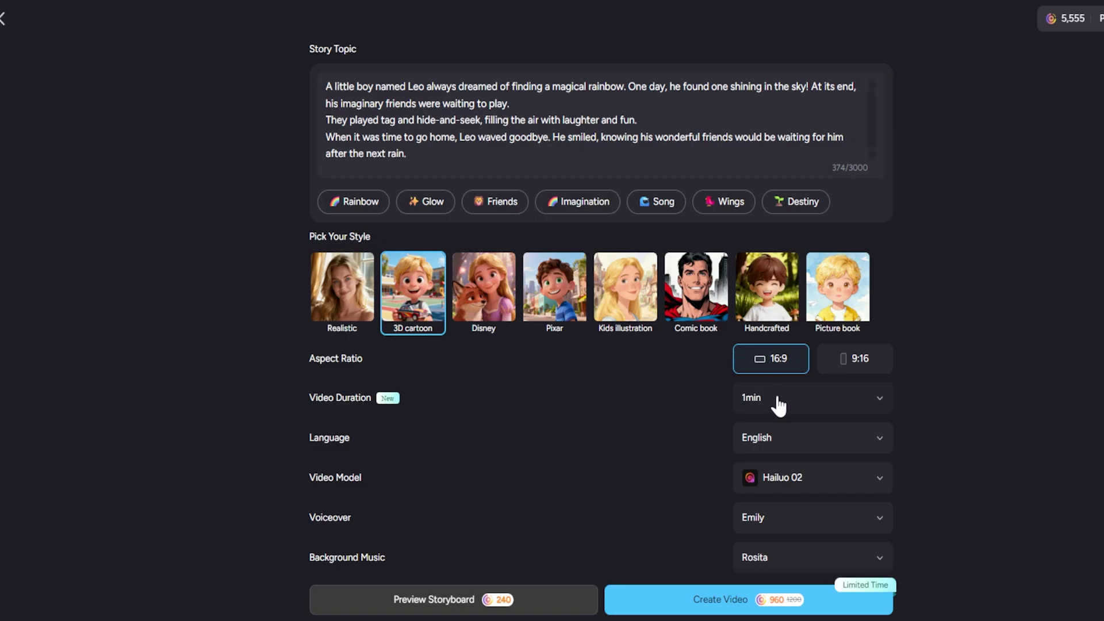
pyautogui.click(789, 481)
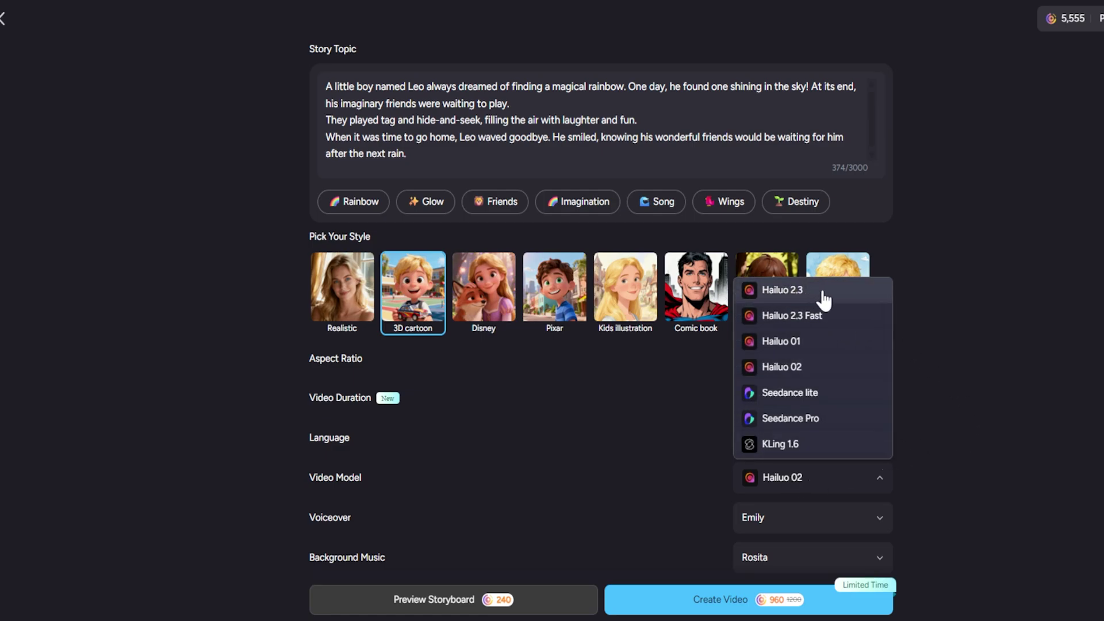
pyautogui.click(796, 316)
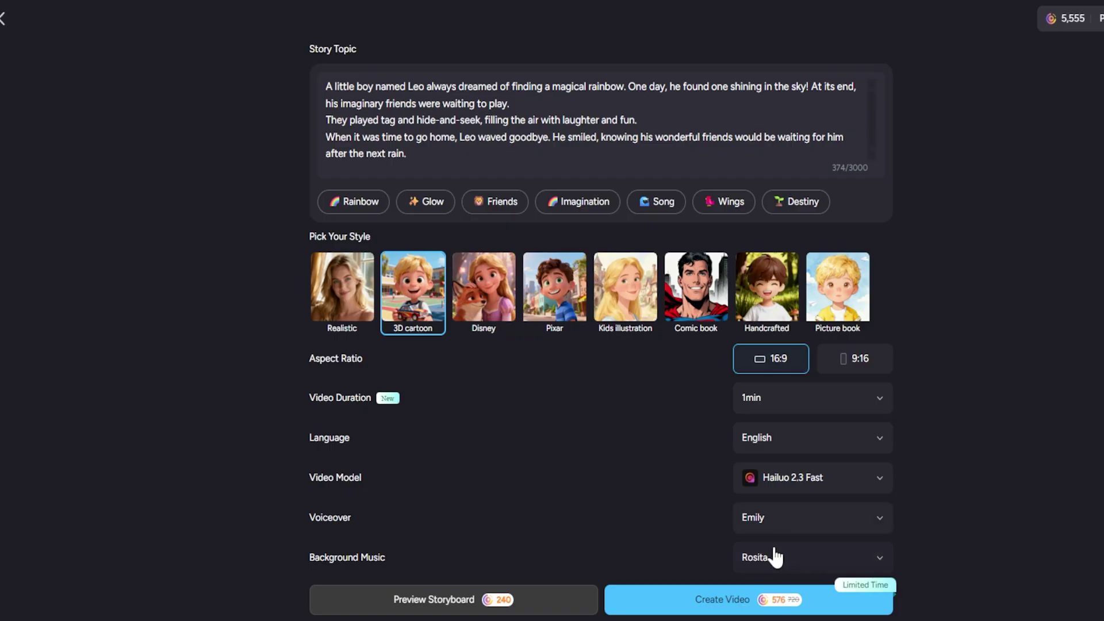
# Keep the Emily voiceover, preview Lonely Man and Camino A Pozitos, then choose Gemini music.
pyautogui.click(803, 520)
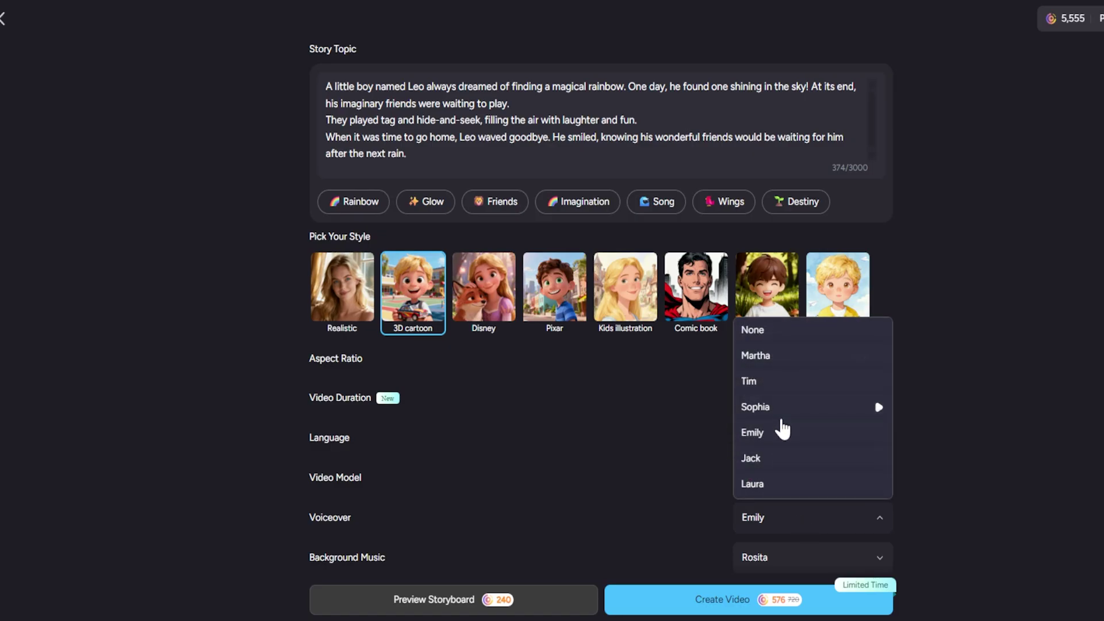
pyautogui.click(1045, 293)
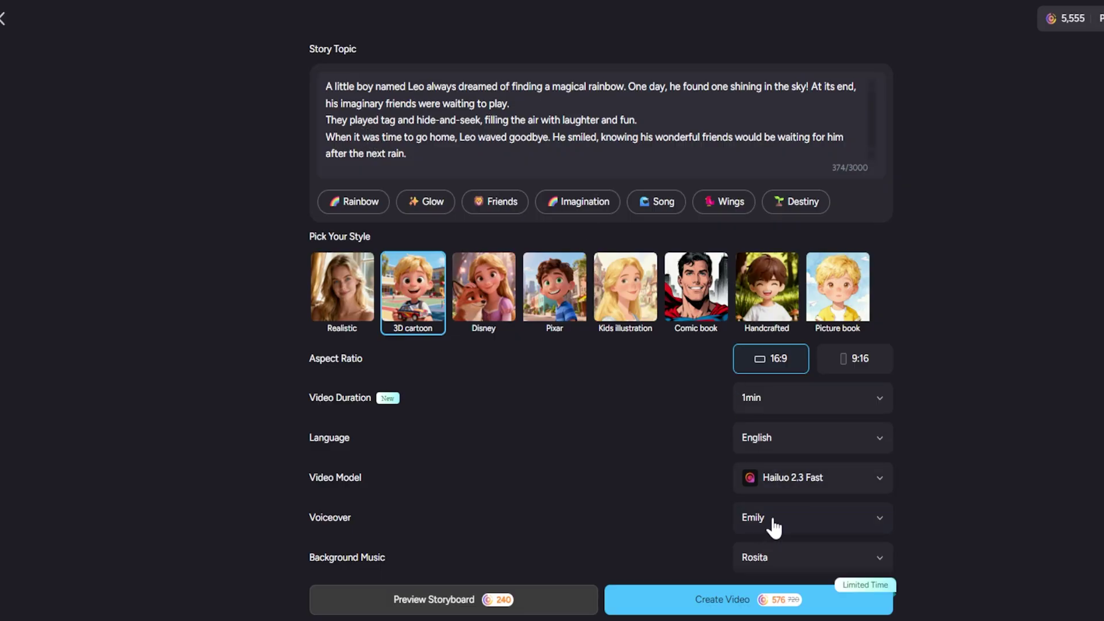
pyautogui.click(782, 569)
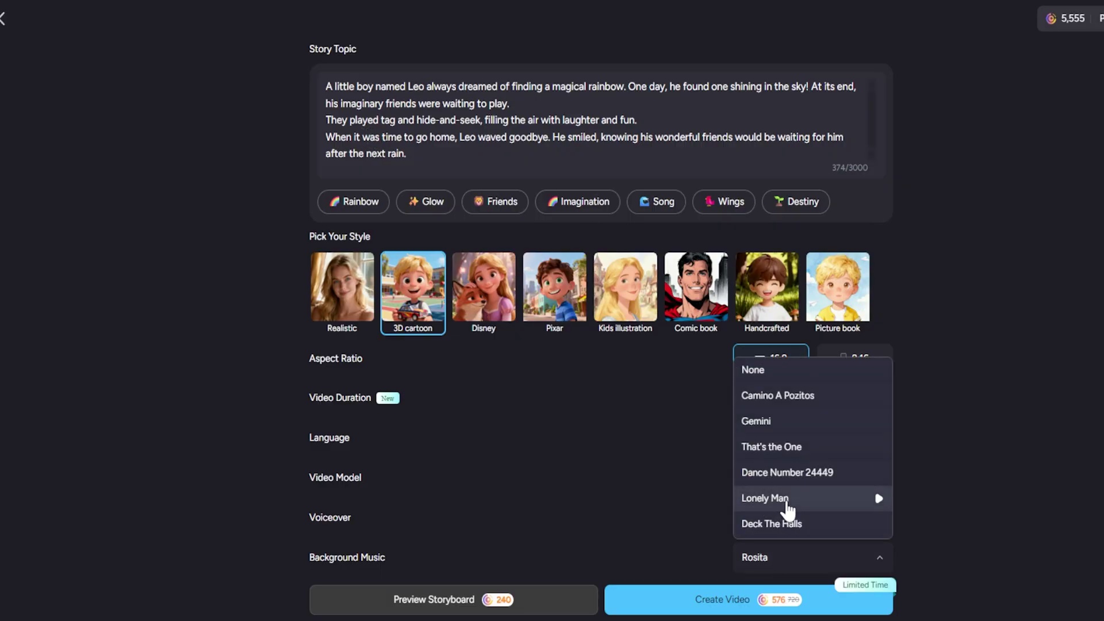
pyautogui.click(879, 499)
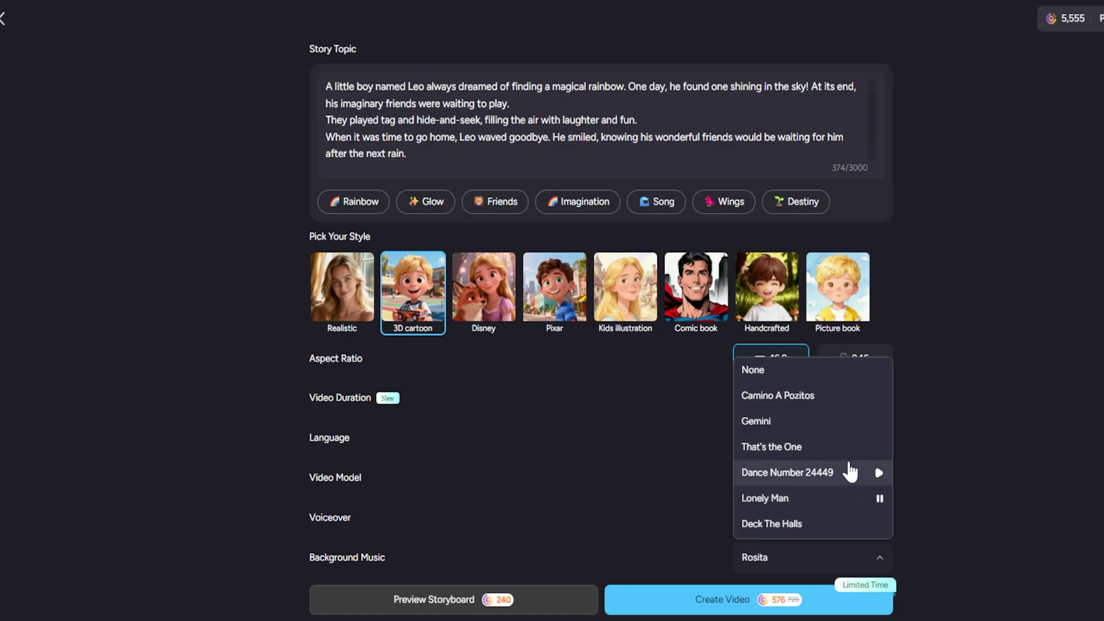
pyautogui.click(879, 400)
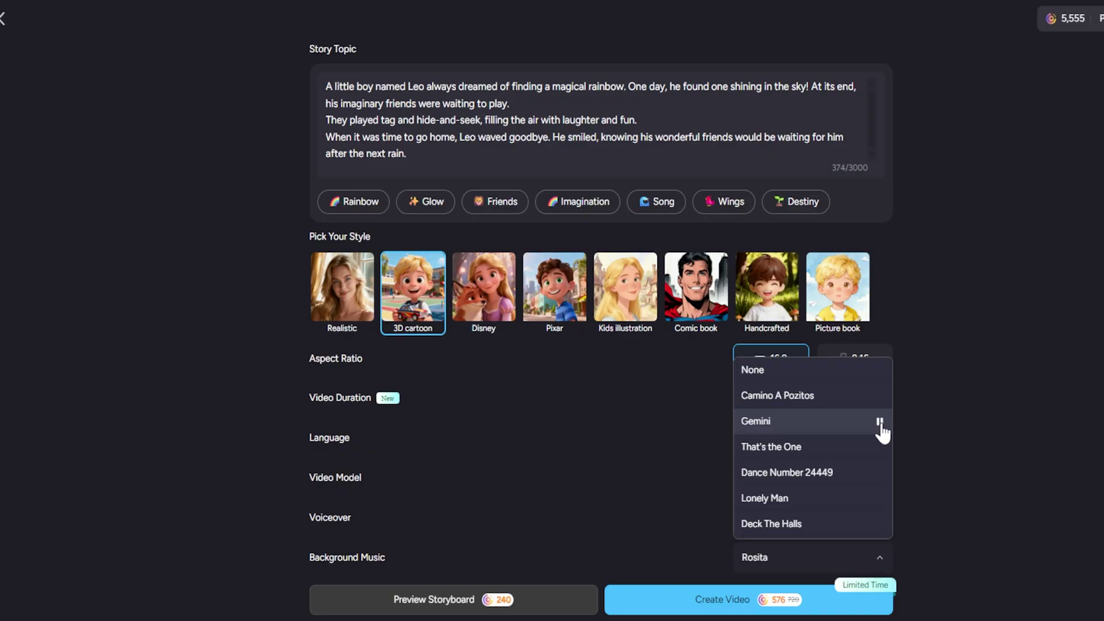
pyautogui.click(839, 431)
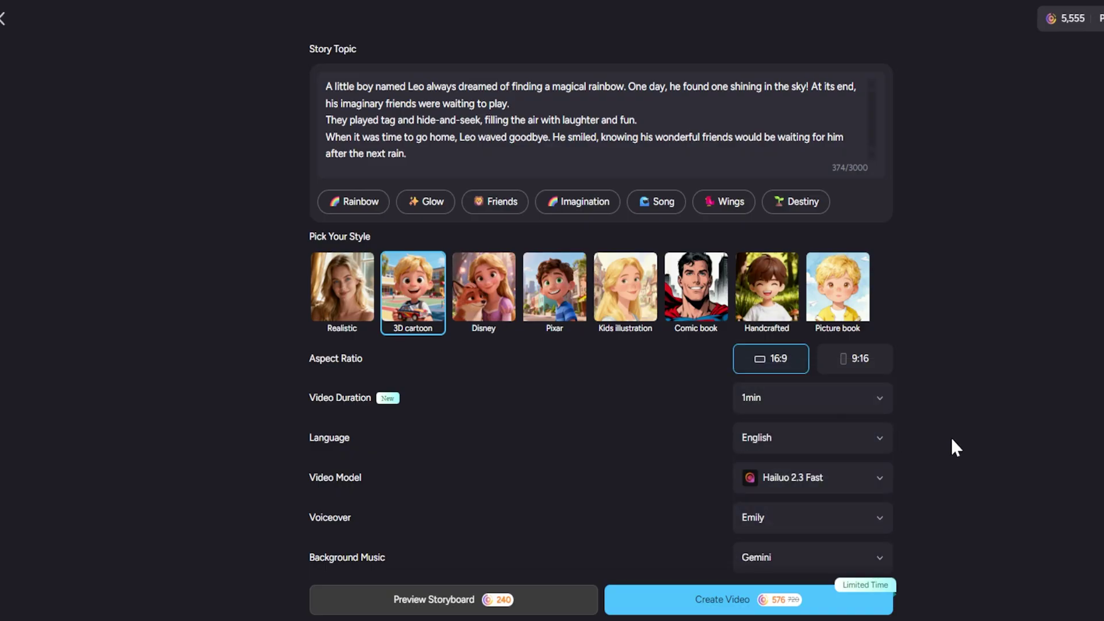
pyautogui.scroll(-1, 953, 442)
pyautogui.scroll(1, 953, 443)
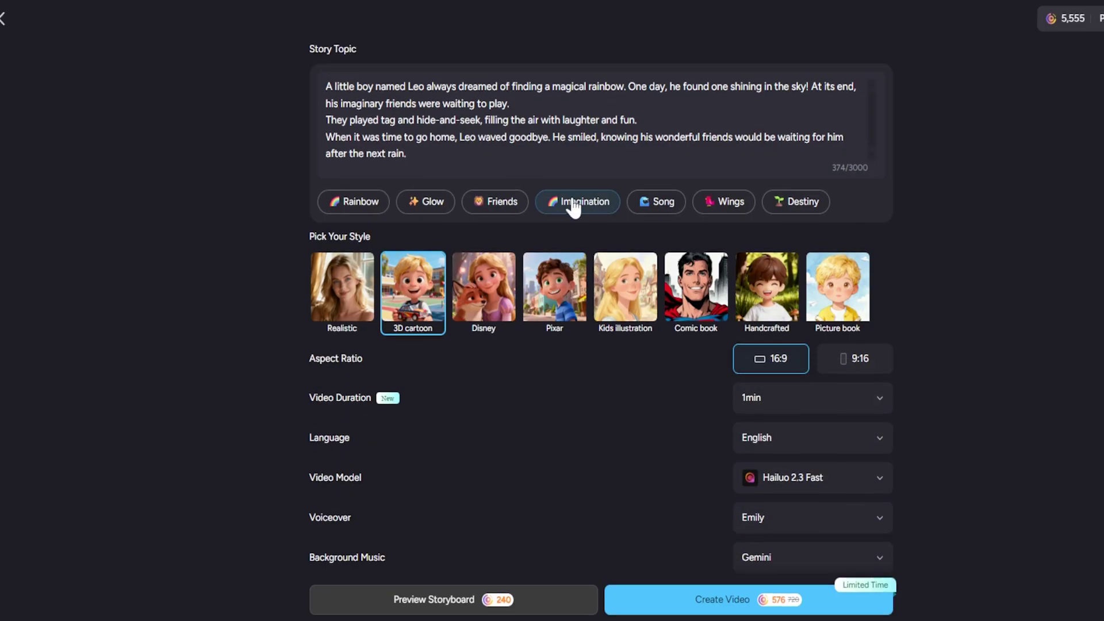
# Create the 'Leo and the Rainbow Friends' video and play the finished 56-second result.
pyautogui.click(813, 604)
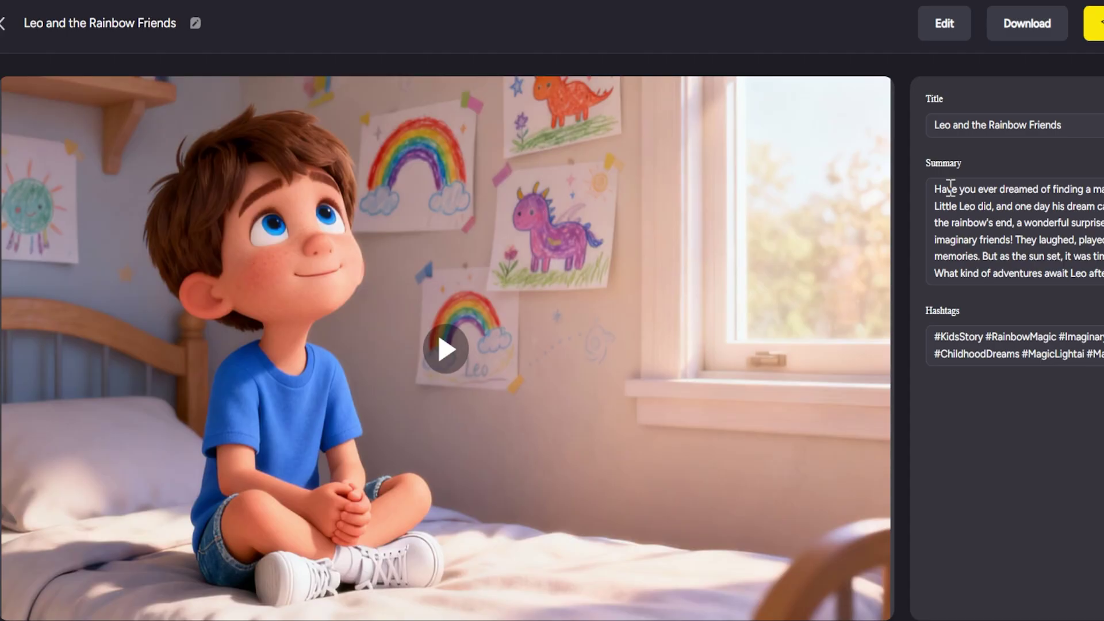
pyautogui.click(446, 350)
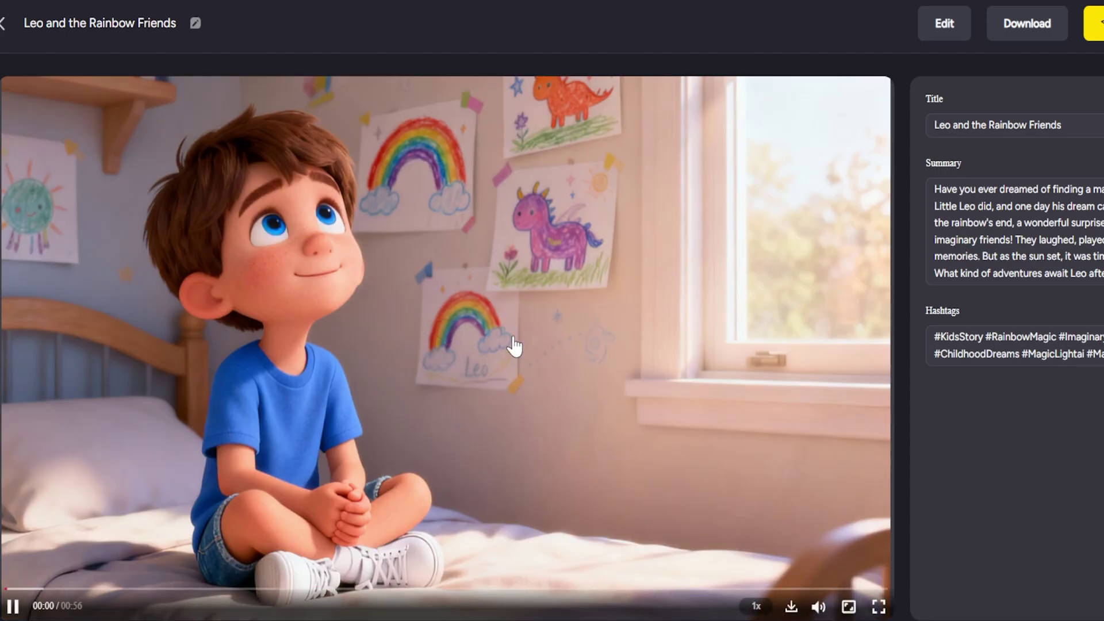